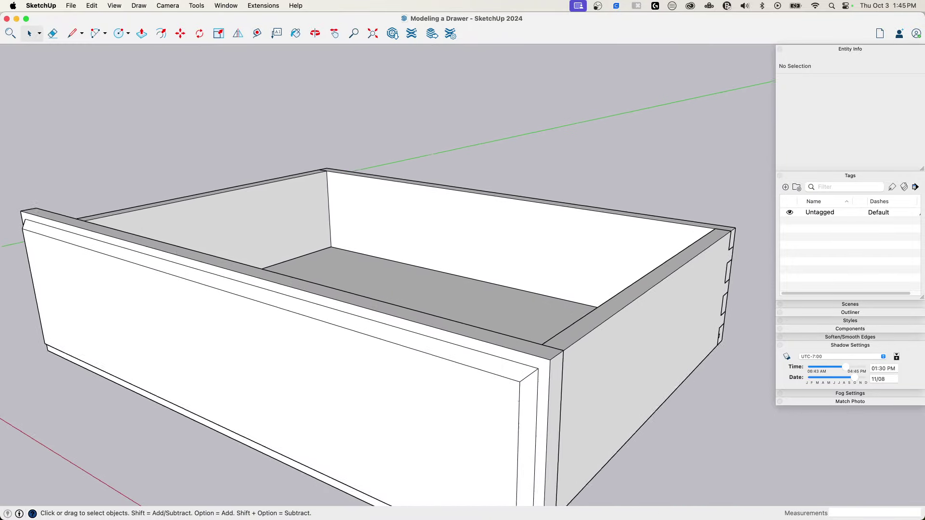
Examine the finished reference drawer from several sides, including its front, interior and dovetailed corners
key("o")
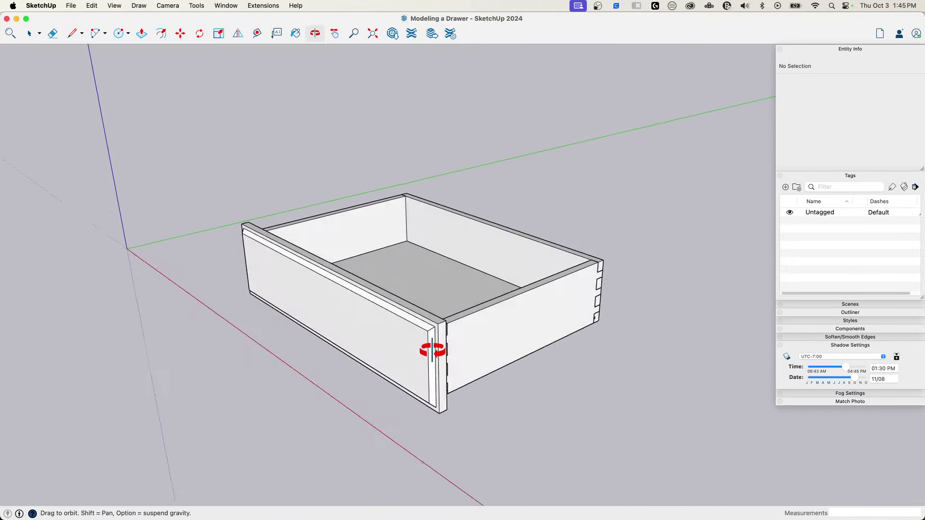
left_click_drag(432, 351, 250, 406)
scroll(409, 293, "up", 3)
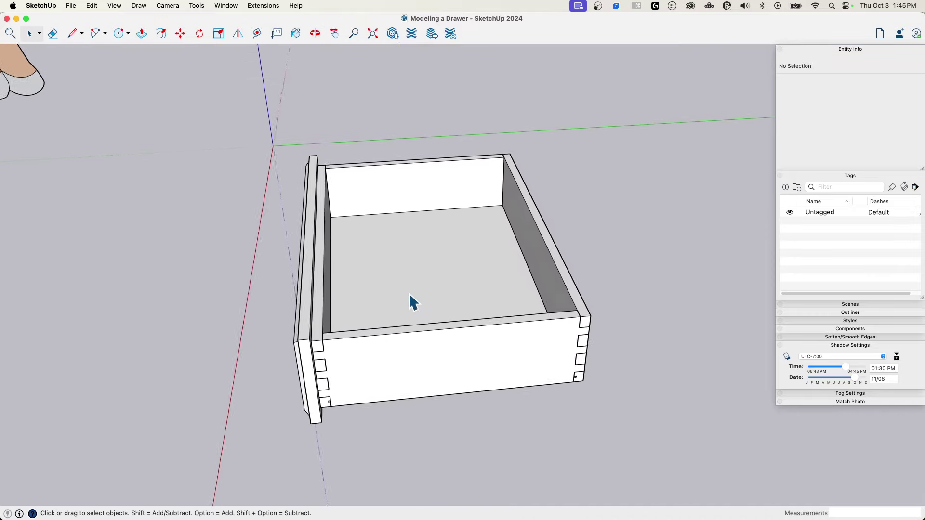
middle_click_drag(409, 293, 275, 269)
scroll(361, 166, "up", 1)
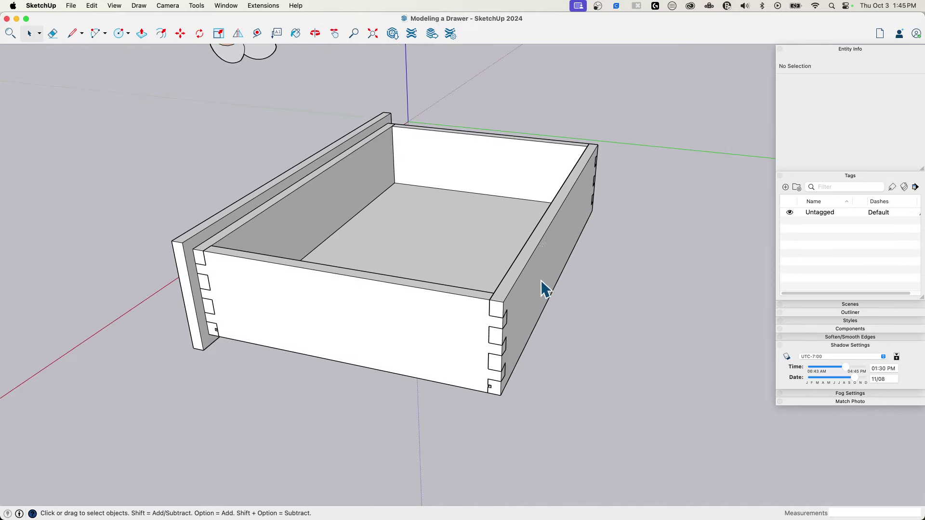
mouse_move(284, 313)
middle_mouse_down()
mouse_move(317, 304)
mouse_move(496, 131)
middle_mouse_up()
middle_click_drag(314, 200, 427, 333)
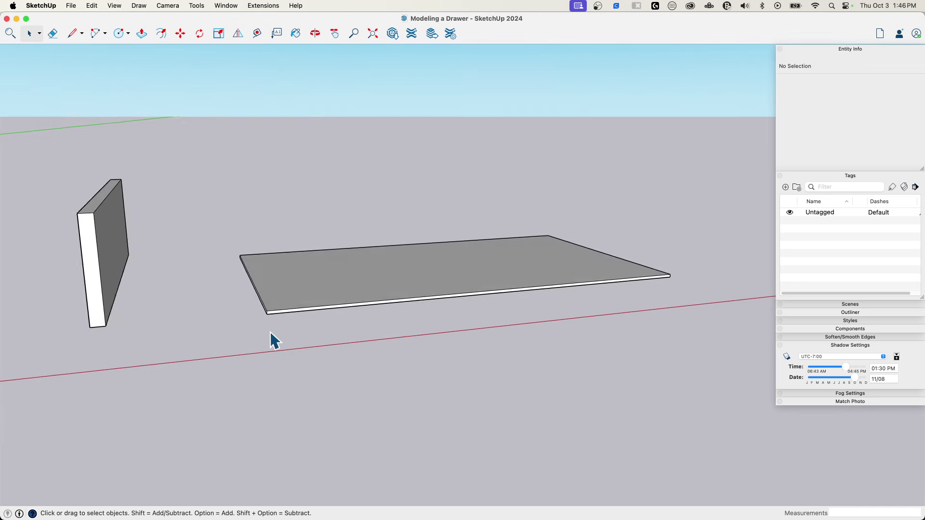
key("l")
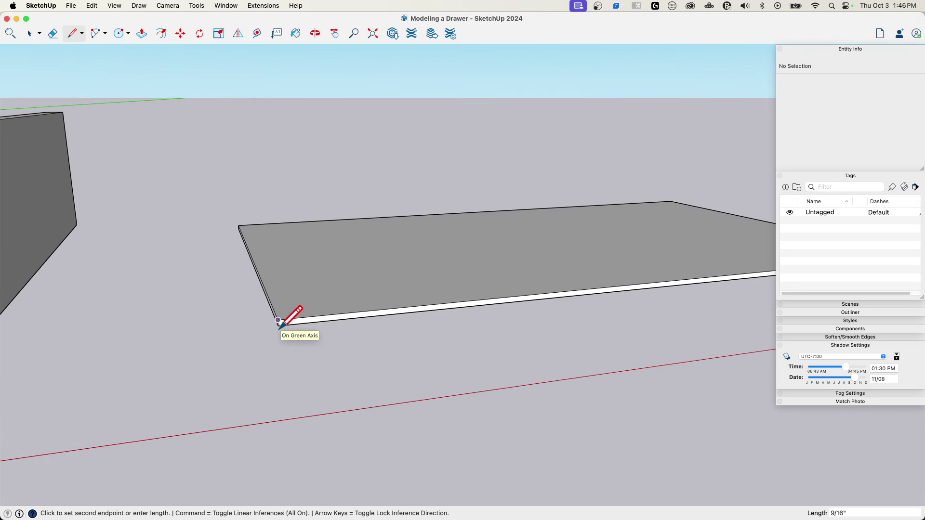
key("space")
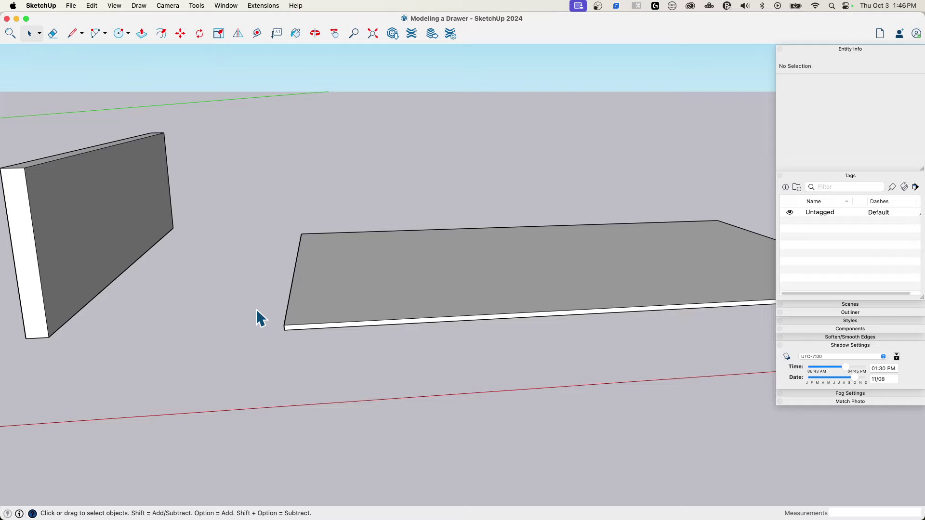
left_click(168, 257)
key("l")
left_click(144, 320)
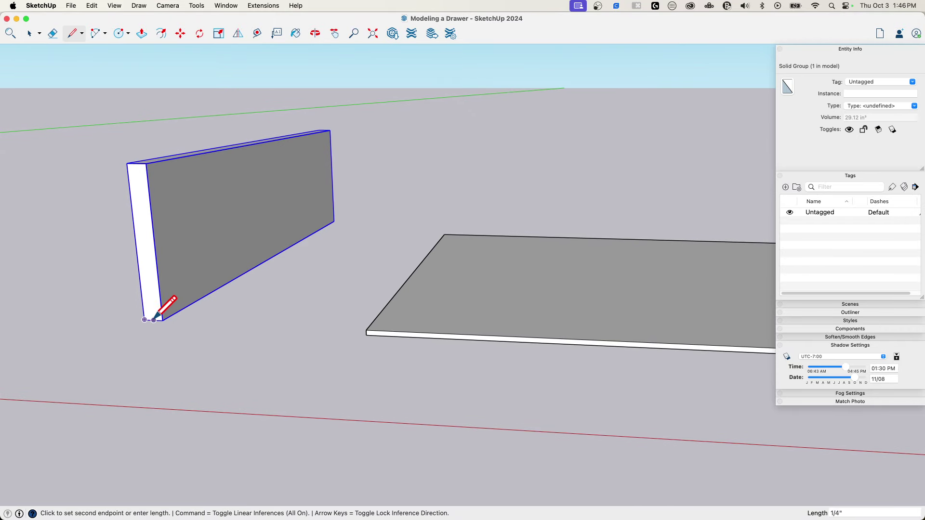
left_click(162, 319)
left_click(146, 164)
key("space")
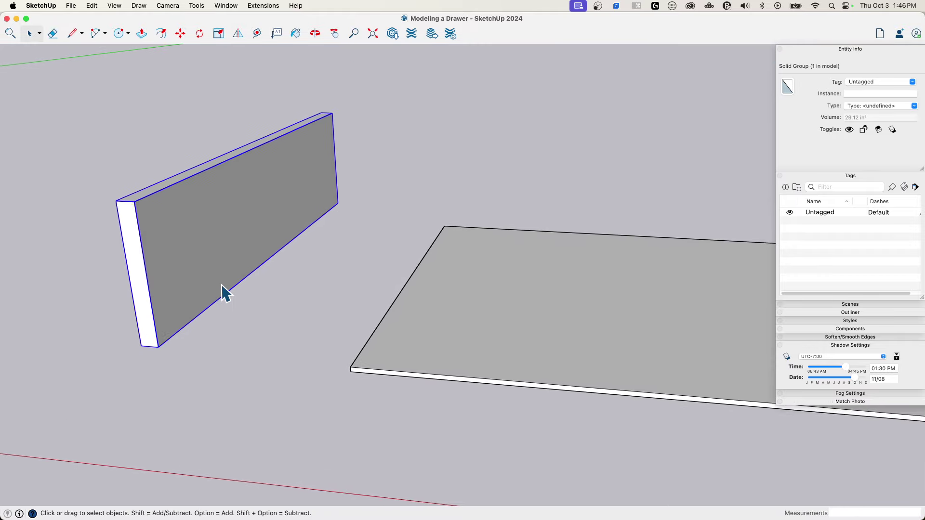
Inside the upright board's group, draw a groove profile about 1/8" square on its end face, 3/16" above the inner bottom corner
middle_click_drag(293, 348, 202, 312)
double_click(202, 312)
key("l")
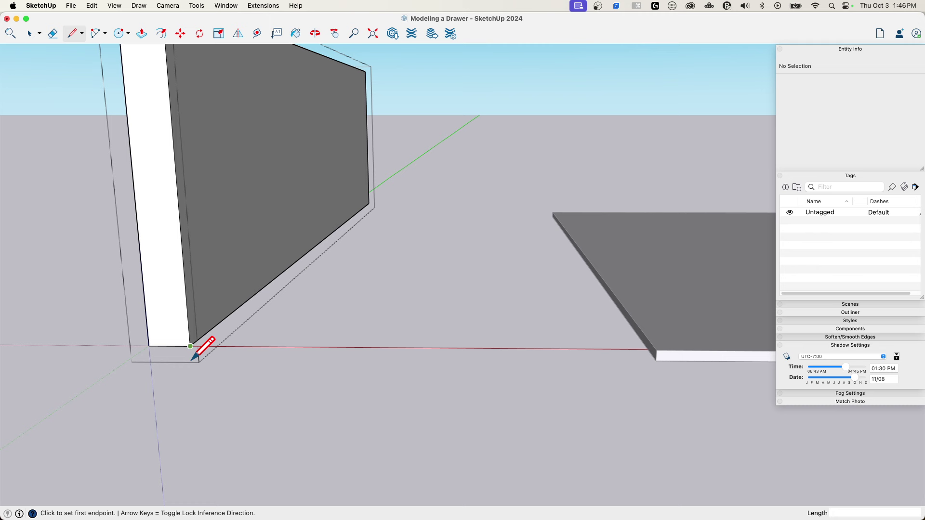
middle_click_drag(191, 359, 195, 337)
left_click(190, 341)
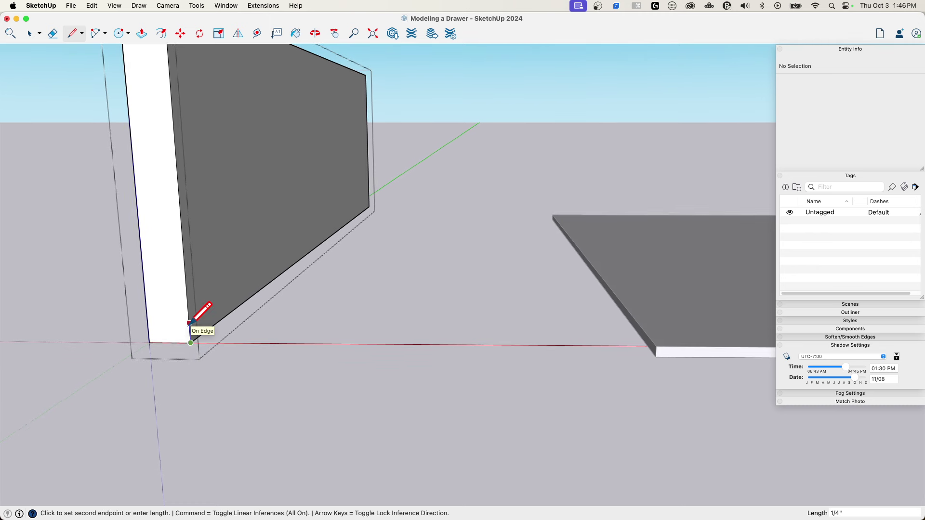
left_click(189, 328)
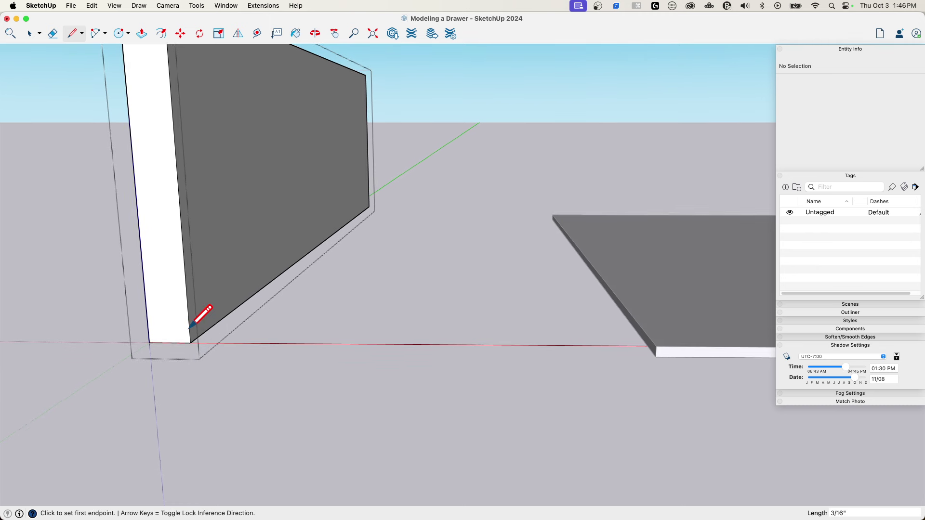
left_click(189, 328)
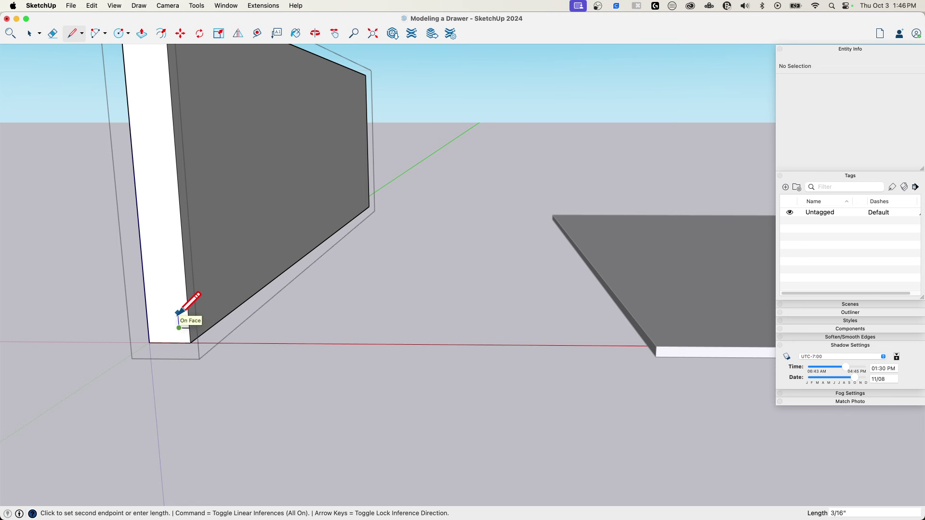
left_click(181, 318)
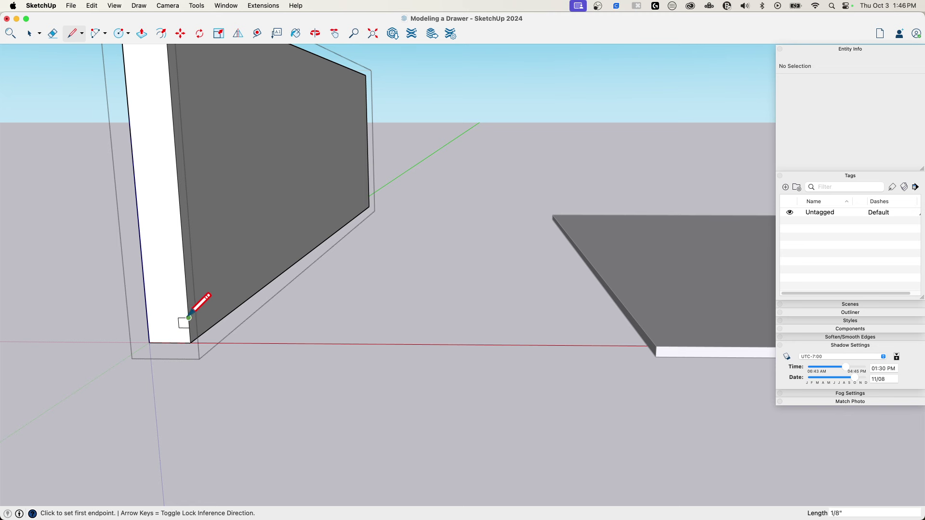
Push the square profile through the board's full length with Push/Pull to cut the groove, and close the group
key("p")
left_click(185, 325)
key("l")
key("p")
left_click(184, 326)
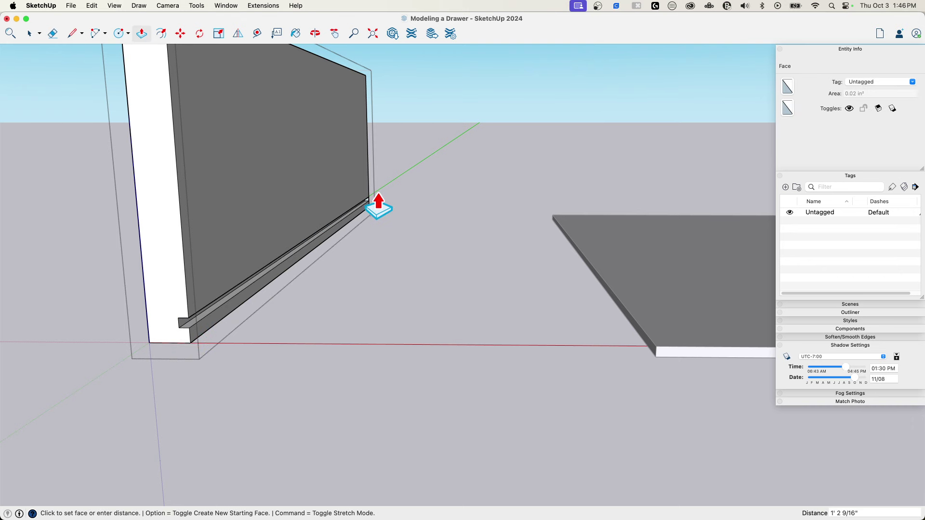
left_click(387, 203)
key("space")
left_click(321, 321)
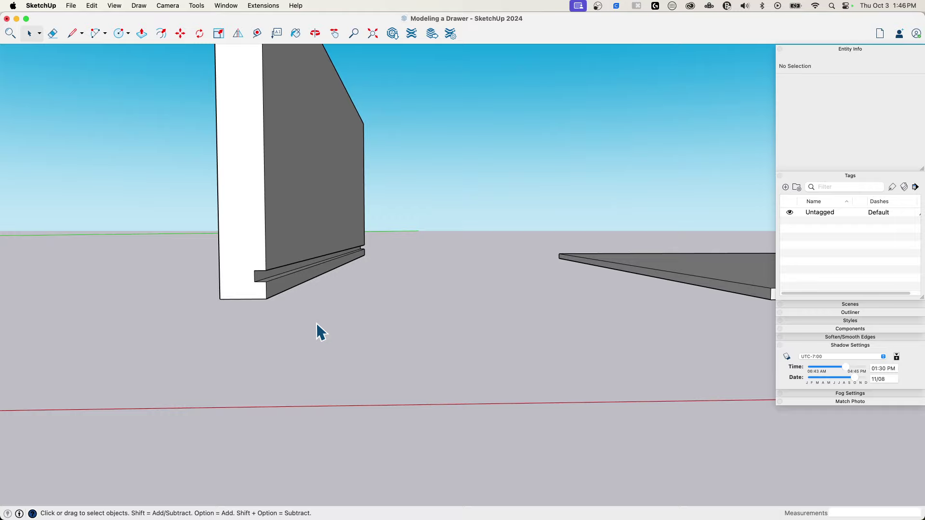
Move the grooved board by its groove corner onto the bottom panel's corner so that the panel's edge sits in the groove
left_click(199, 312)
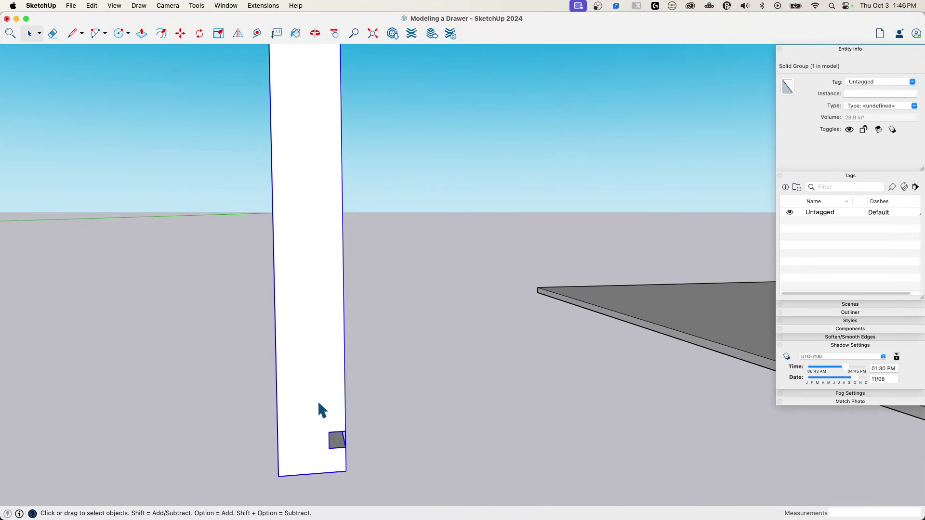
key("m")
left_click(329, 432)
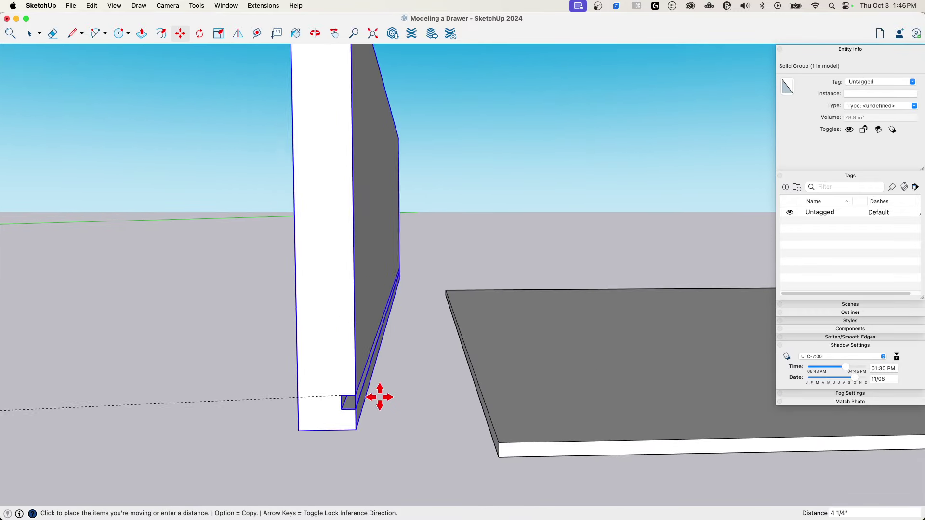
left_click(485, 441)
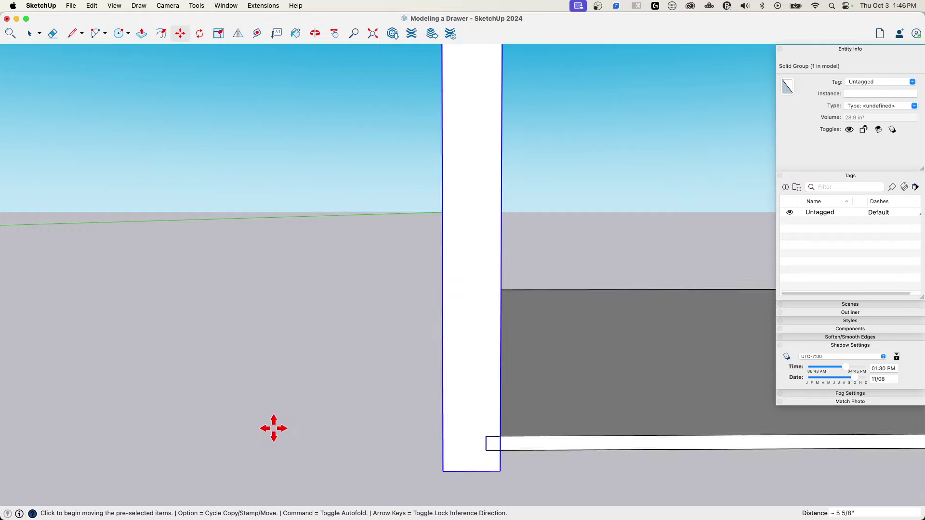
key("space")
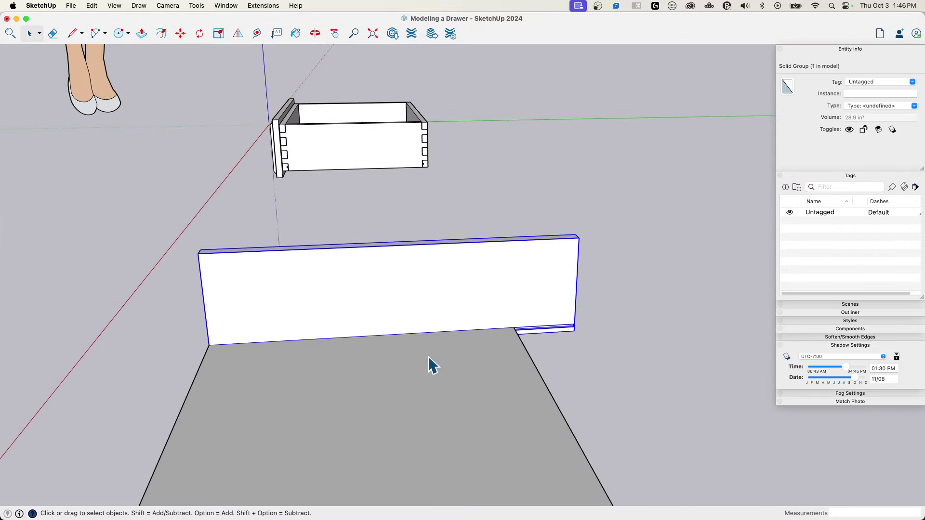
Slide the grooved board about 7/8" along the panel's edge so that it overhangs the panel at both ends
key("m")
left_click(435, 355)
left_click(411, 355)
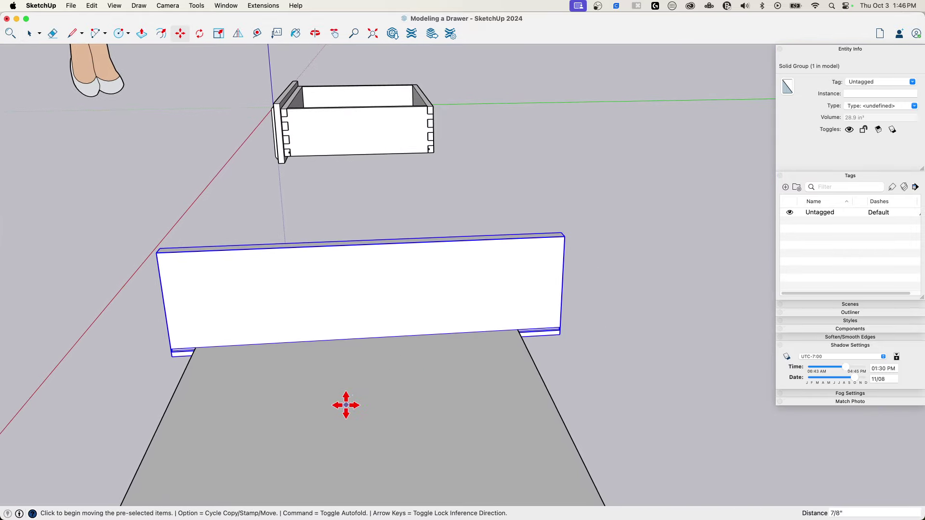
key("space")
Open the board's group and divide the outer vertical edge of its end face into 7 segments
middle_click_drag(345, 402, 347, 84)
scroll(316, 399, "down", 2)
double_click(362, 306)
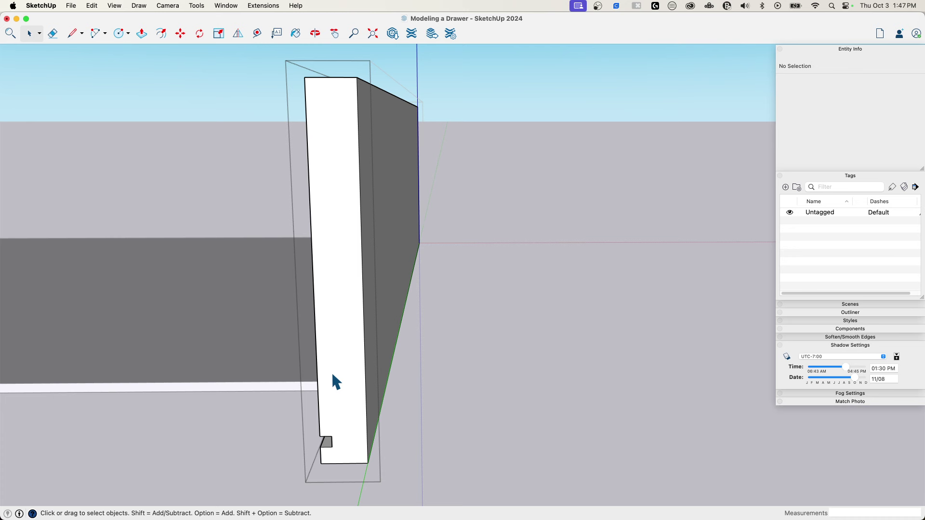
left_click(364, 285)
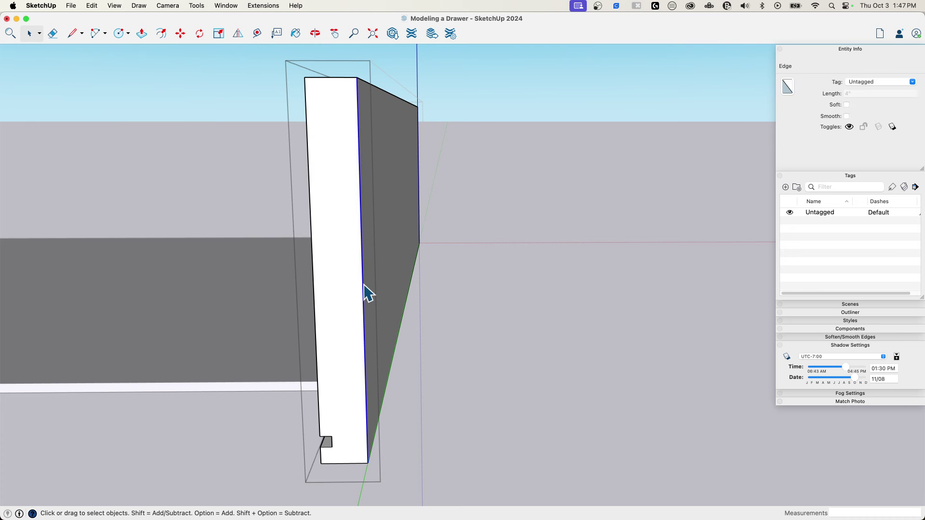
right_click(364, 285)
left_click(385, 348)
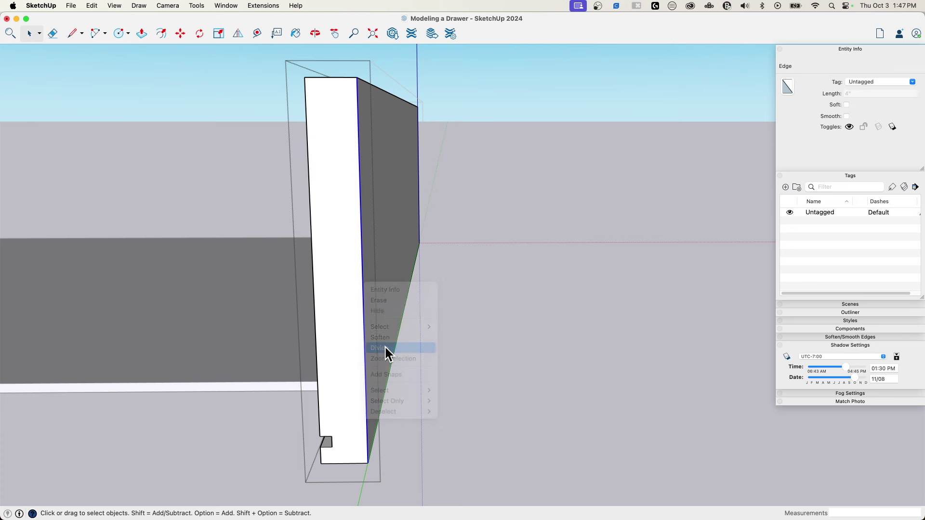
left_click(368, 414)
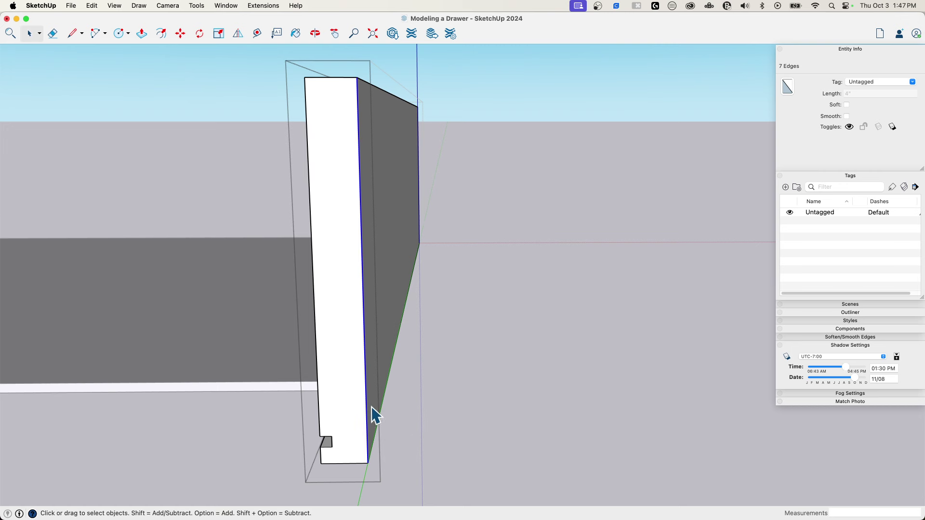
Draw two horizontal lines across the board's end face from the two lowest division points of the outer edge
key("l")
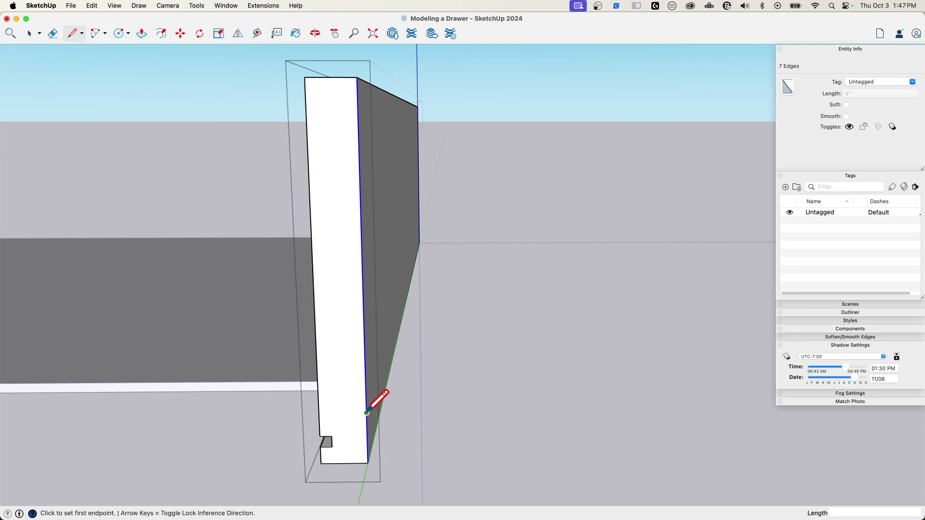
left_click(367, 413)
left_click(319, 413)
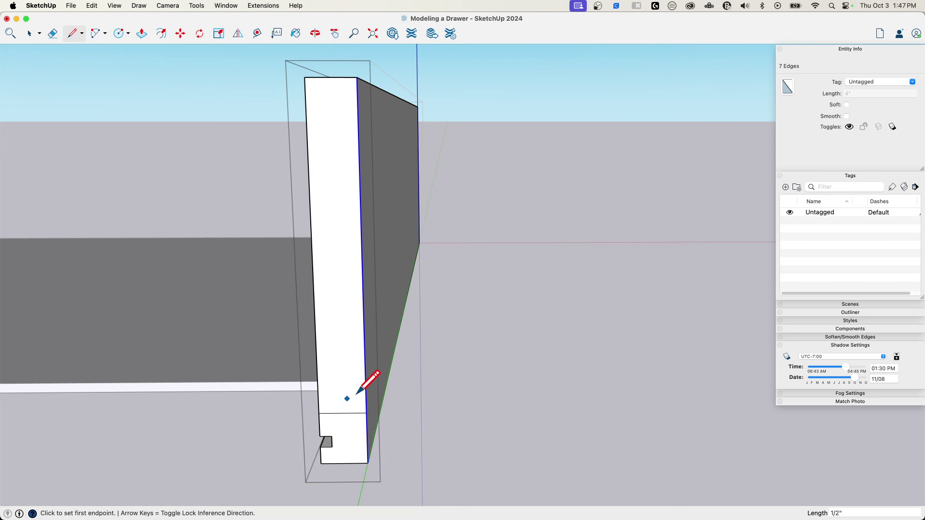
left_click(365, 361)
left_click(317, 361)
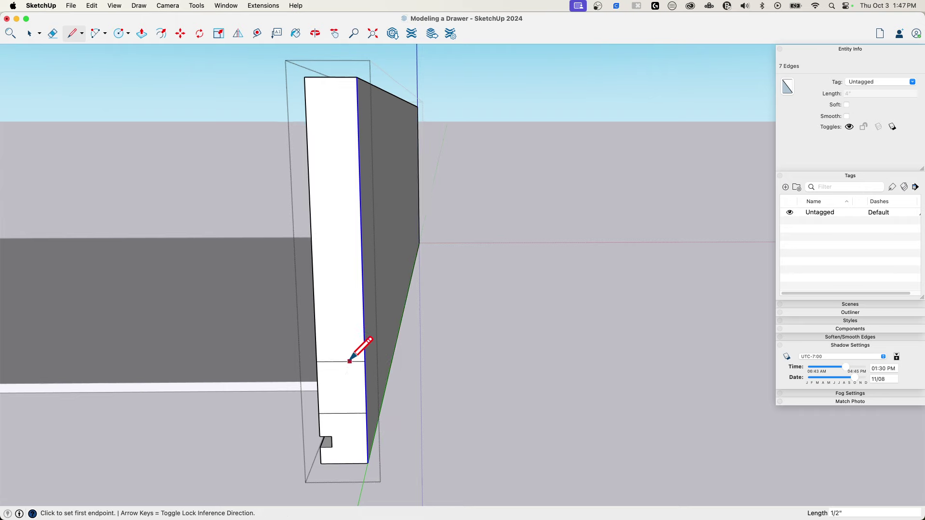
Move the upper line's inner endpoint down about 1/8" and the lower line's inner endpoint up to form a tapered dovetail
key("space")
scroll(333, 359, "up", 5)
middle_click_drag(325, 343, 393, 337)
key("Escape")
key("m")
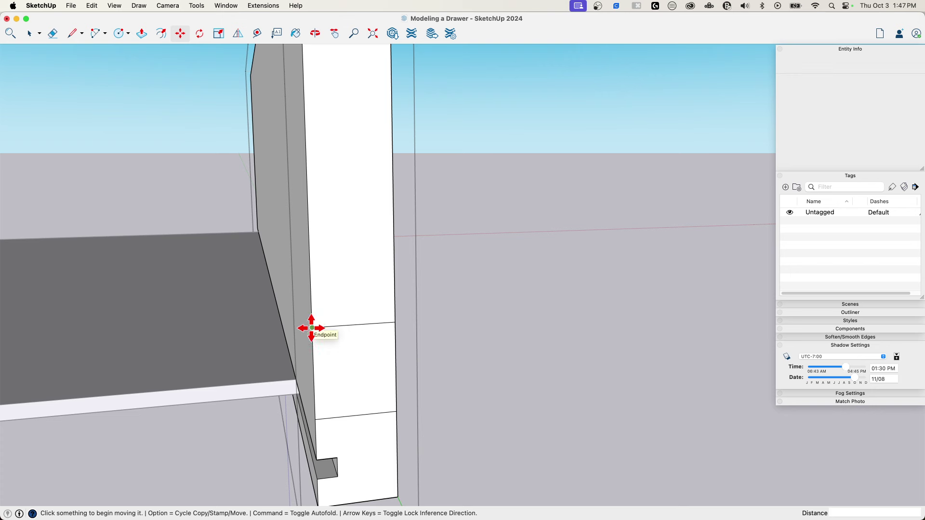
left_click(311, 328)
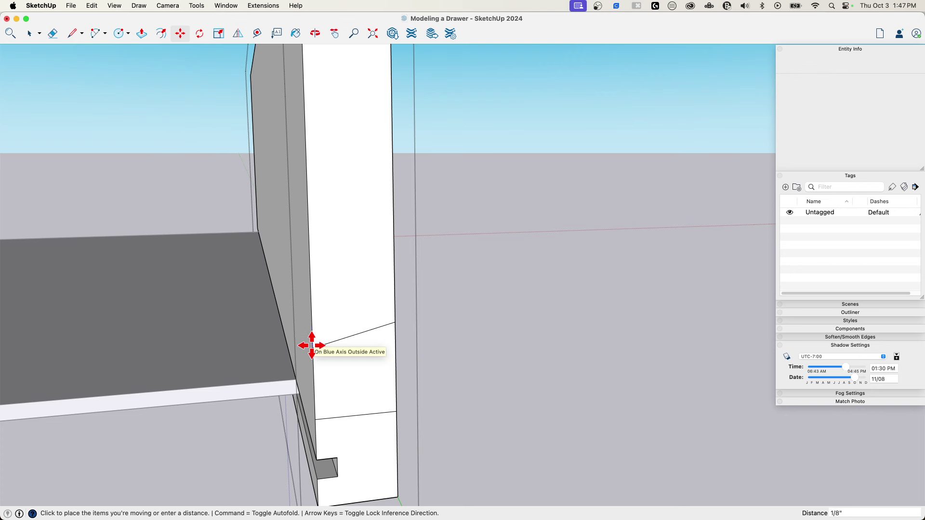
left_click(312, 345)
left_click(317, 420)
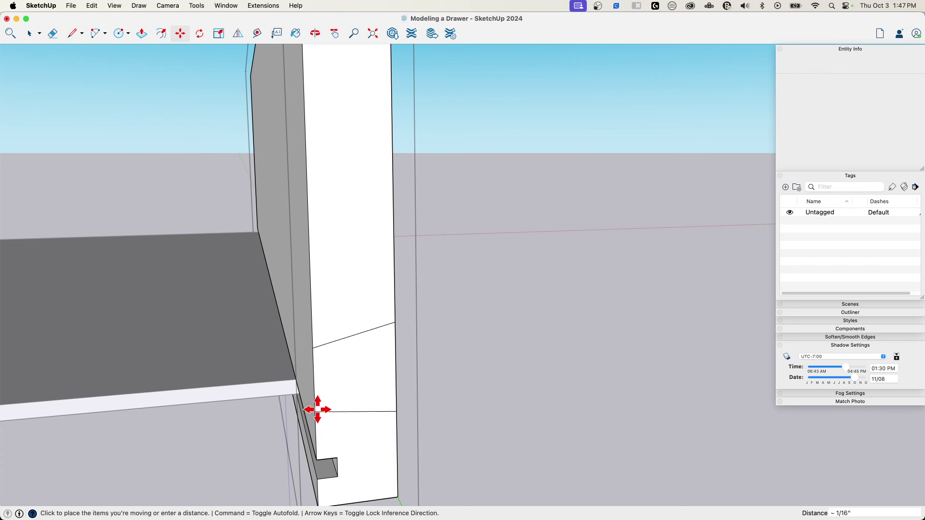
left_click(318, 398)
key("space")
Copy the dovetail face with its edges about 1 1/8" up the board's end face to the matching division point
middle_click_drag(357, 374, 391, 359)
left_click(378, 357)
left_click(378, 357)
key("m")
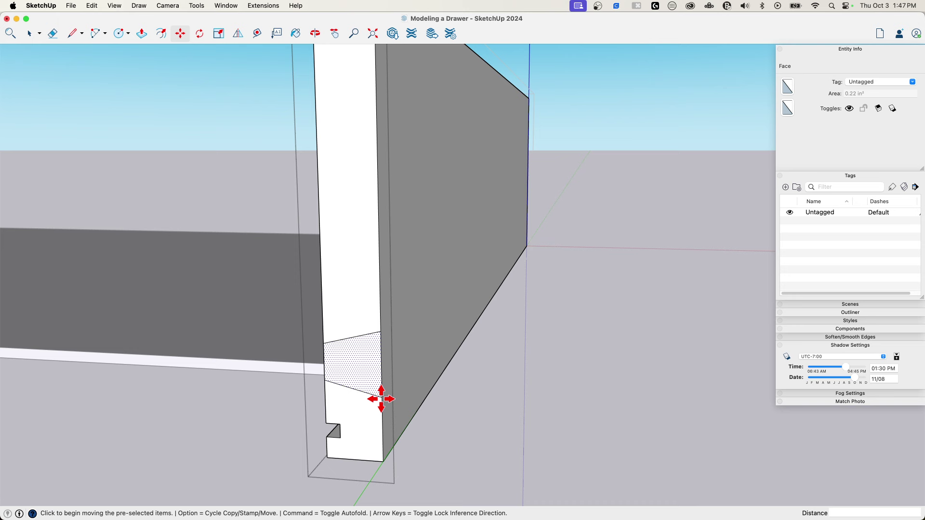
left_click(381, 399)
key("alt")
key("alt")
key("alt")
left_click(381, 399)
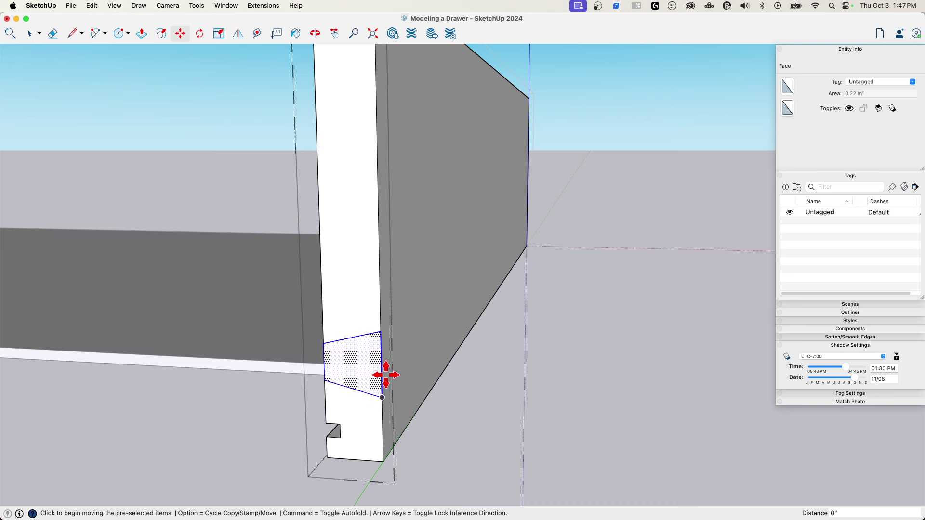
left_click(379, 397)
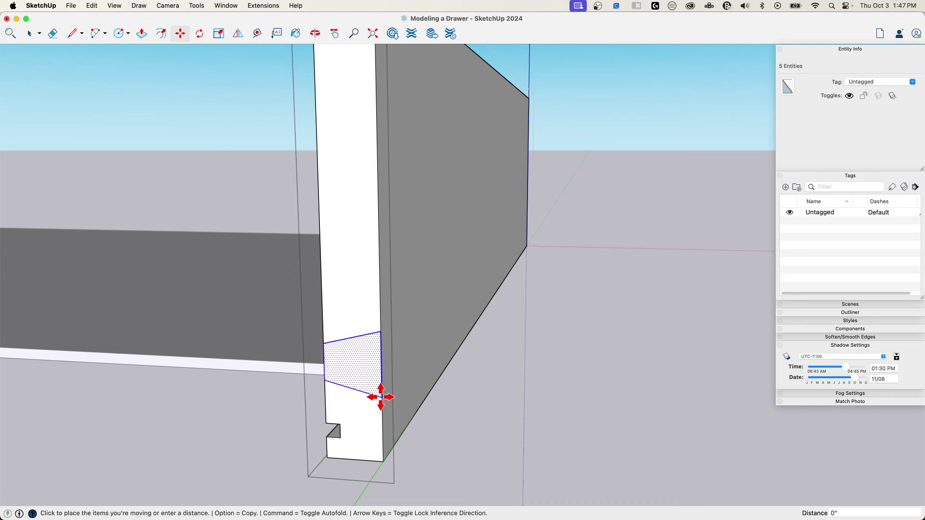
key("alt")
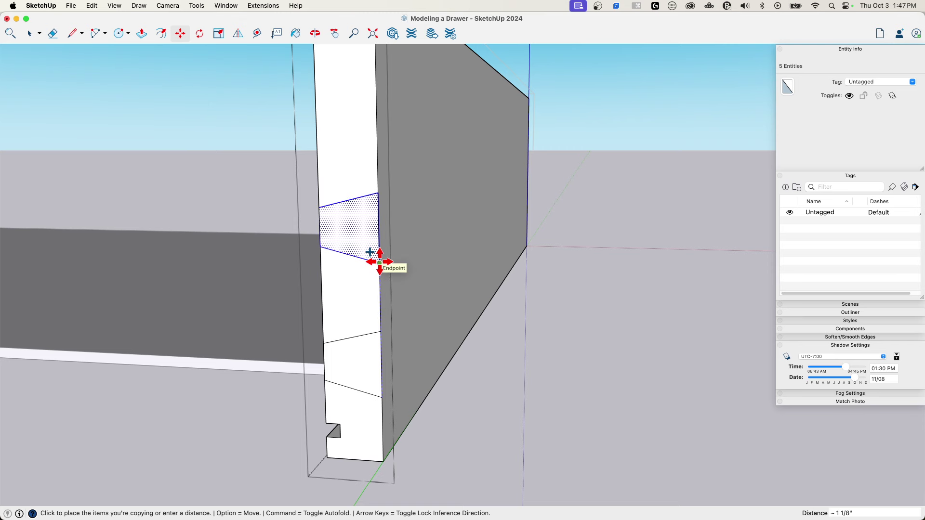
left_click(379, 261)
scroll(496, 312, "up", 5)
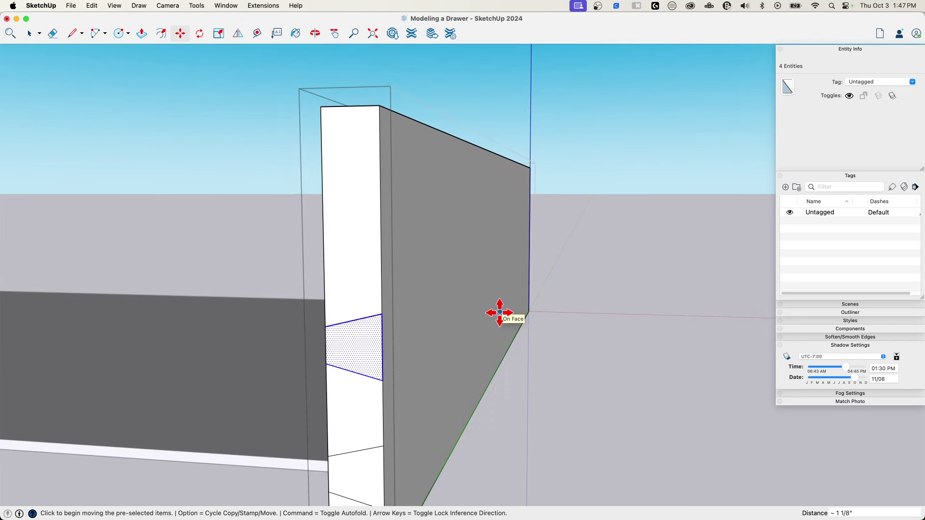
Repeat the dovetail copy twice (2x) up the board's end face at the same spacing
type("2x")
key("Return")
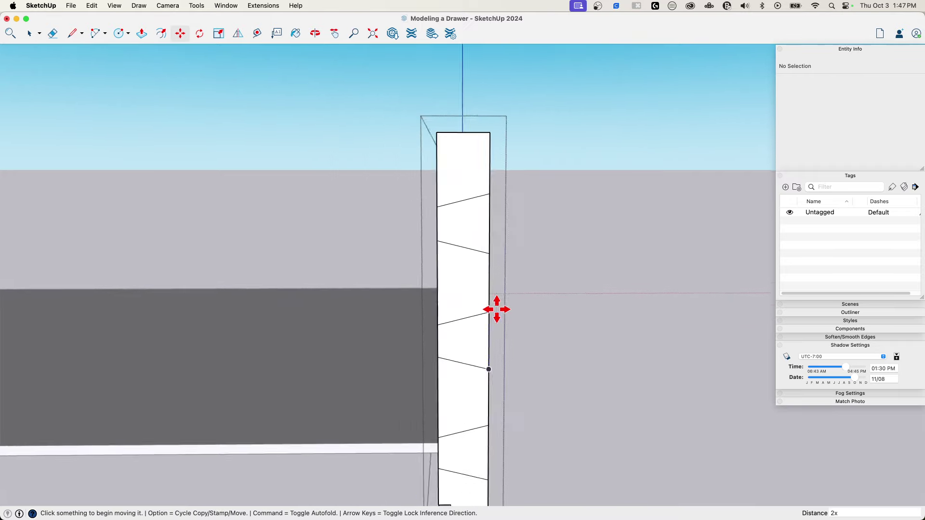
key("space")
scroll(518, 357, "up", 5)
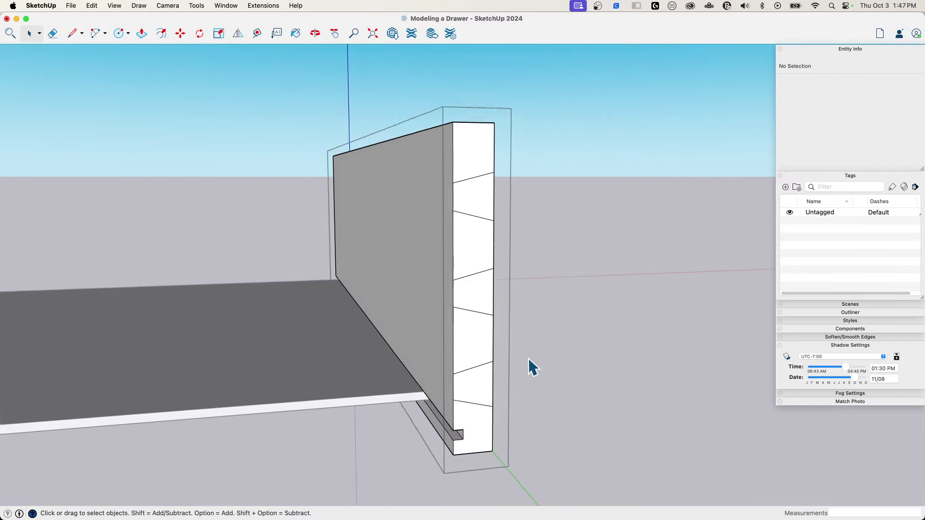
Push each of the three dovetail faces 1/2" into the board's end to cut the sockets
key("p")
middle_click_drag(475, 404, 479, 403)
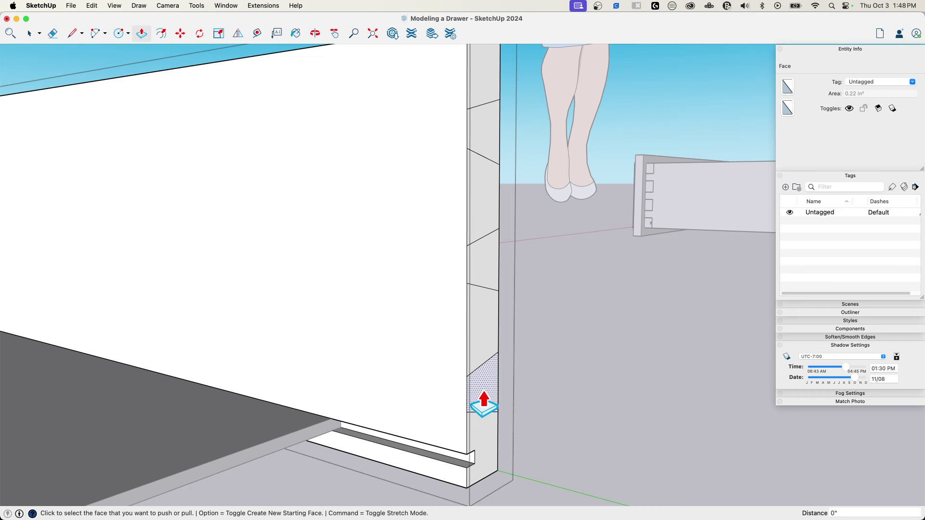
left_click(475, 402)
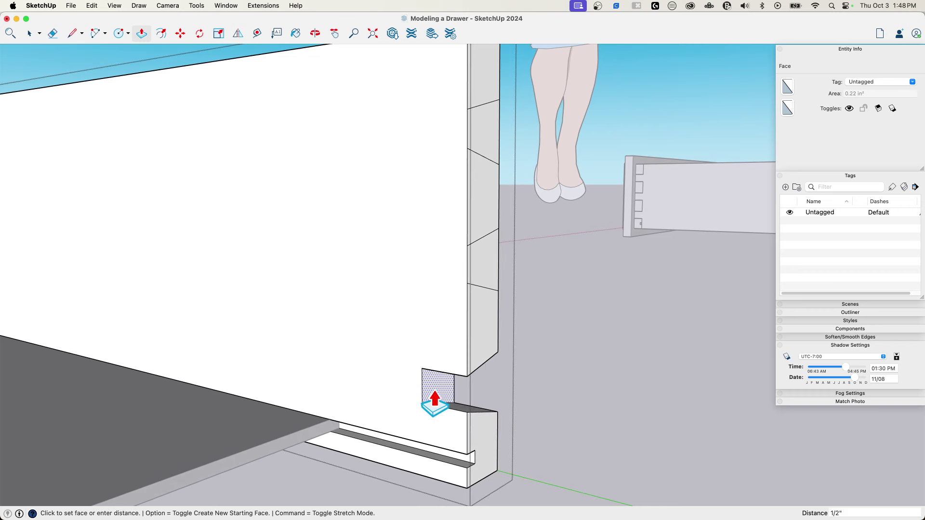
left_click(432, 405)
double_click(470, 267)
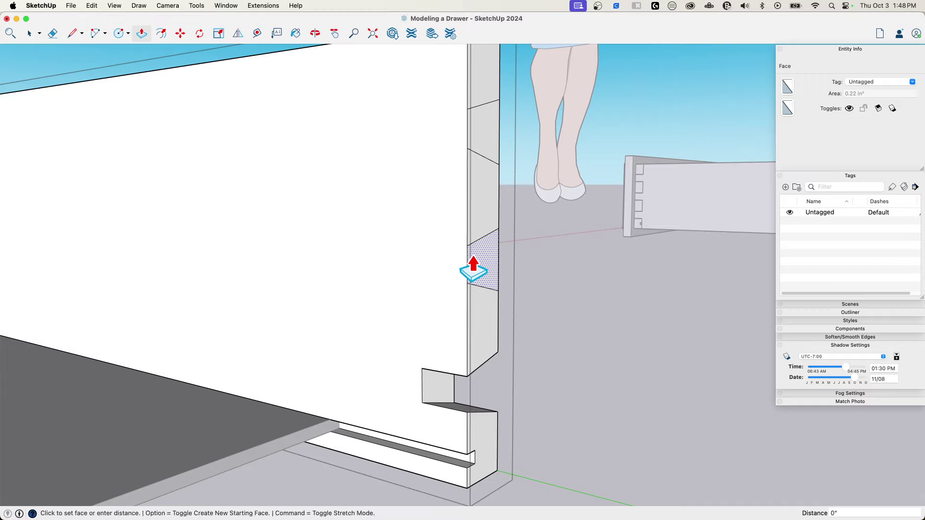
left_click(474, 149)
left_click(475, 149)
key("space")
middle_click_drag(479, 329, 257, 236)
middle_click_drag(308, 270, 282, 224)
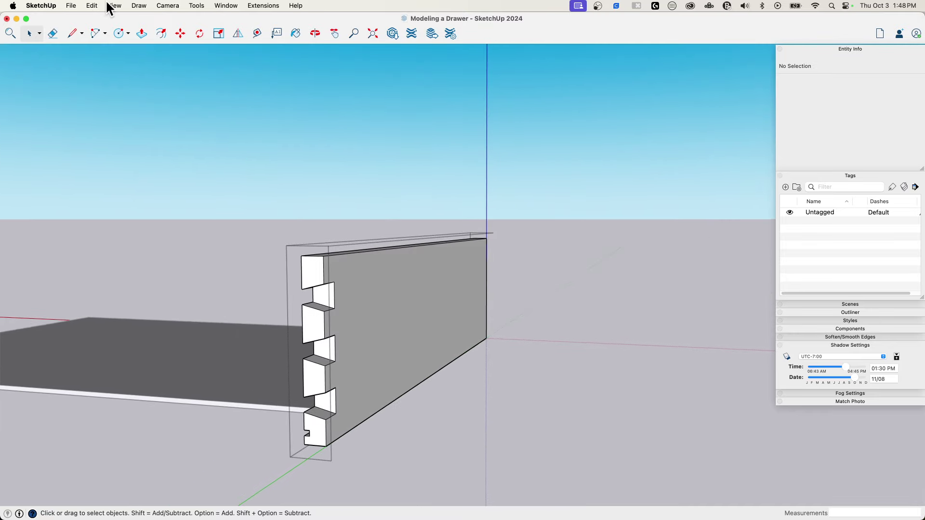
Hide the rest of the model while the board's group is being edited
left_click(113, 6)
mouse_move(134, 197)
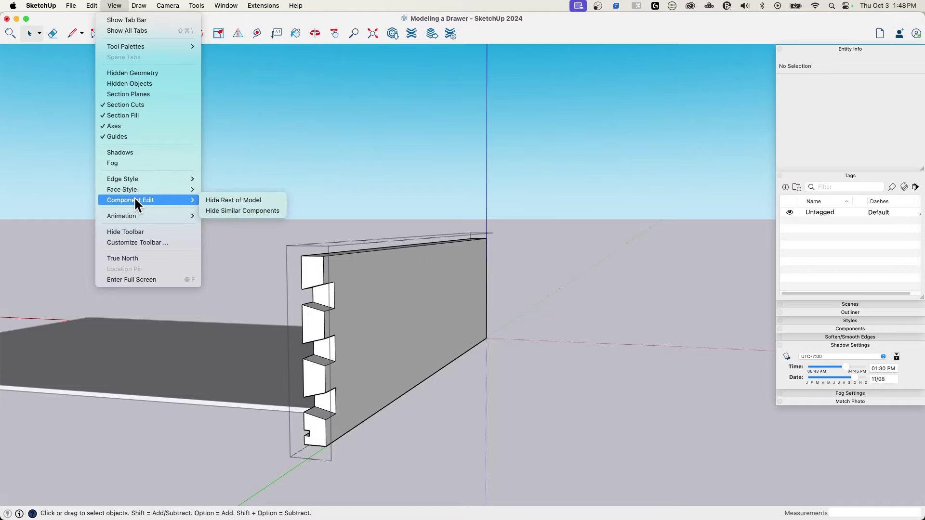
left_click(212, 200)
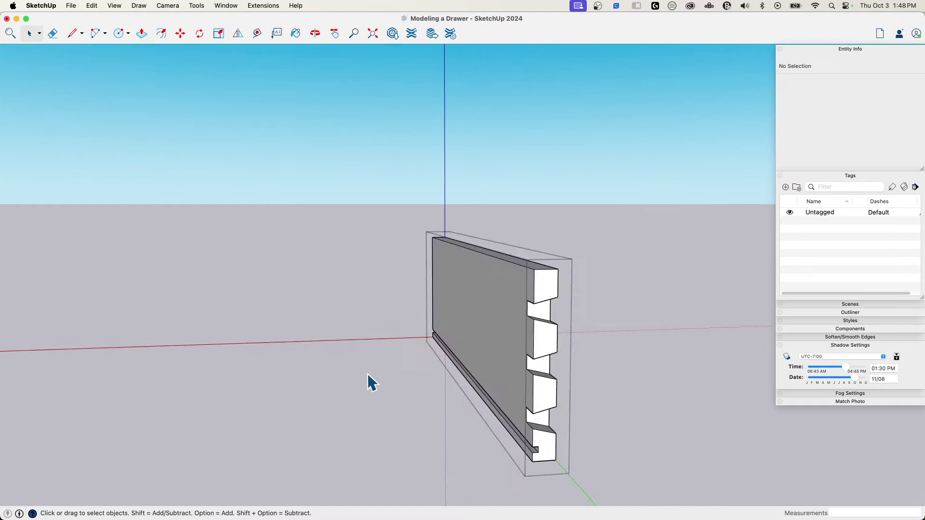
Select all of the board's geometry and mirror a copy of it about the board's plain end with Flip
middle_click_drag(371, 383, 198, 180)
left_click_drag(192, 169, 529, 445)
left_click_drag(636, 472, 637, 470)
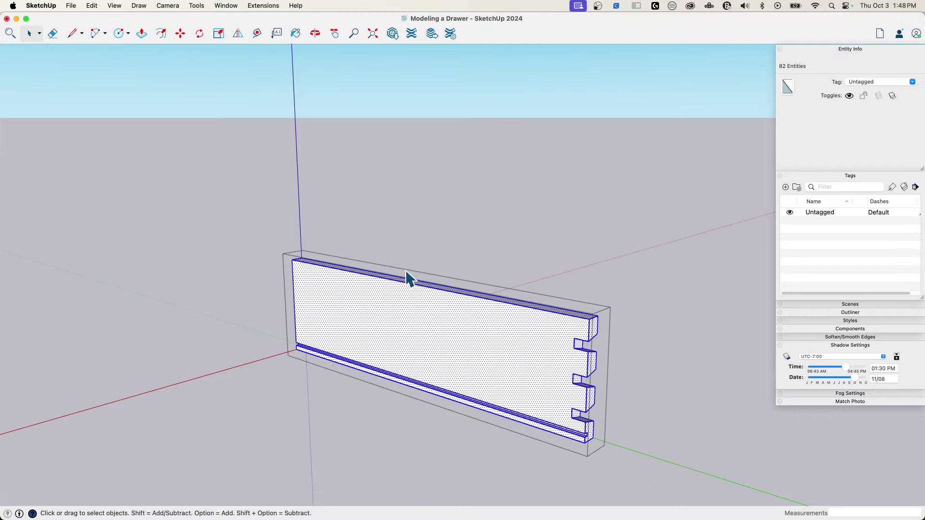
middle_click_drag(406, 270, 602, 318)
middle_click_drag(420, 335, 438, 264)
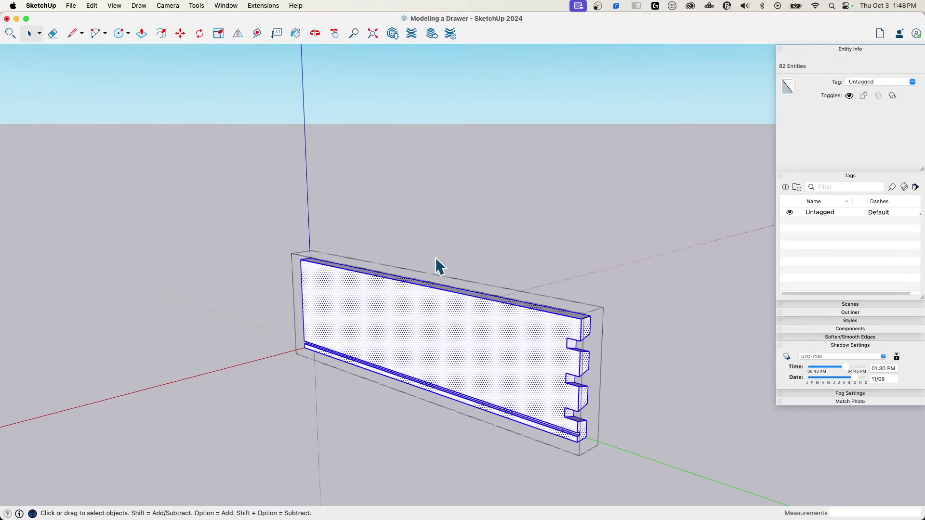
left_click(237, 34)
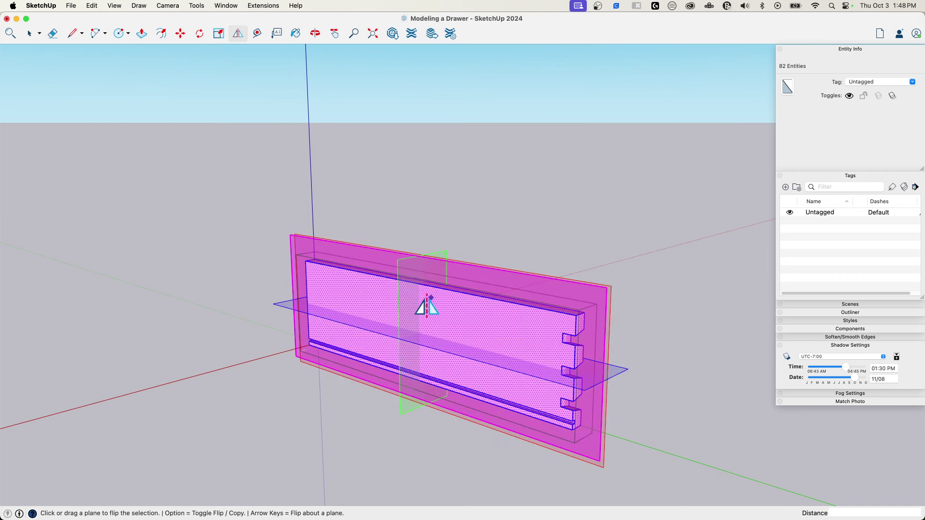
left_click_drag(408, 310, 306, 268)
key("alt")
key("space")
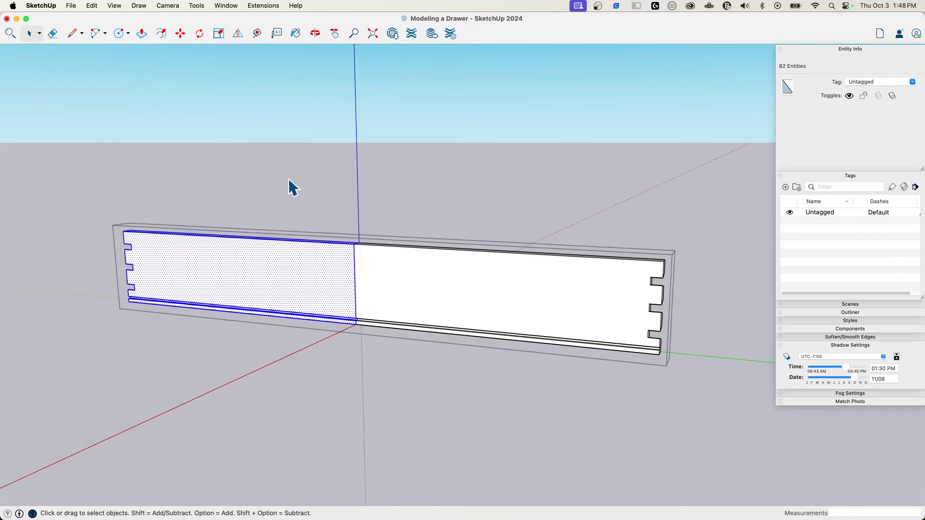
Delete the seam between the two board halves and show the rest of the model again
left_click_drag(288, 178, 411, 377)
middle_click_drag(411, 376, 143, 4)
left_click(113, 7)
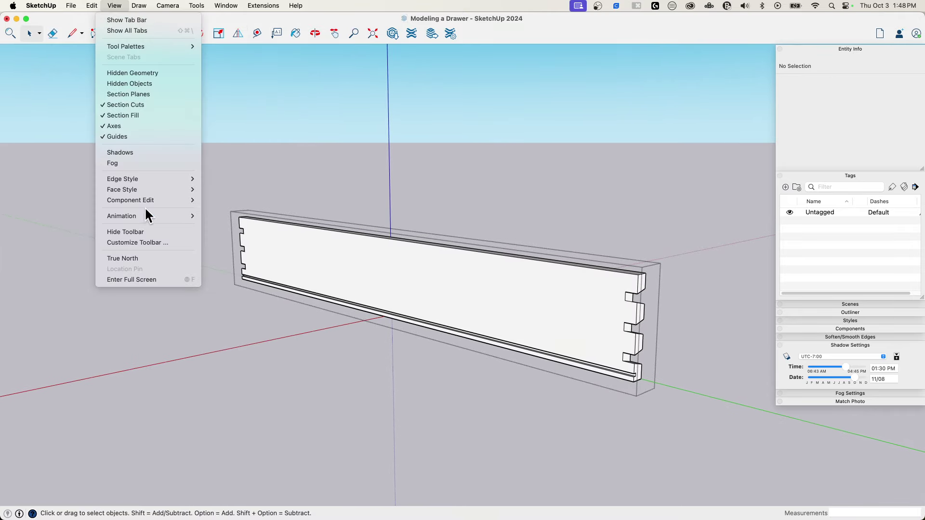
mouse_move(151, 198)
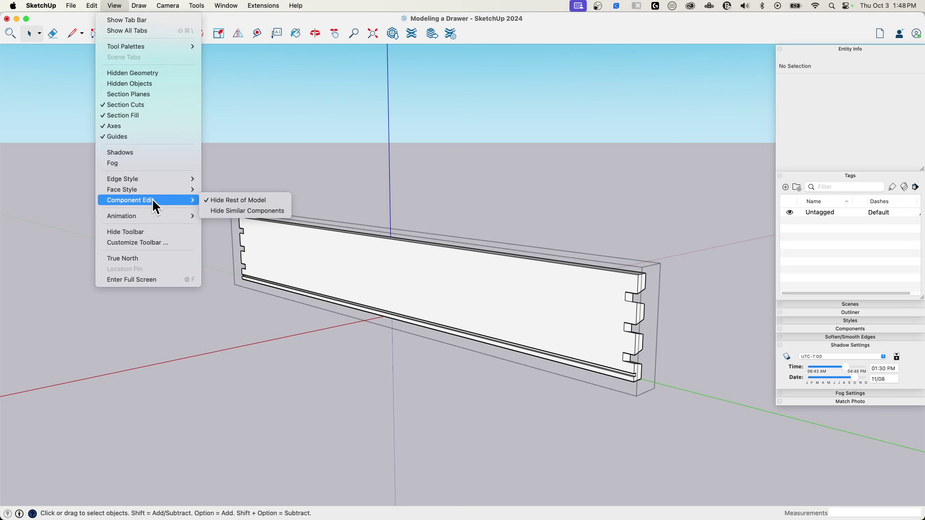
left_click(225, 202)
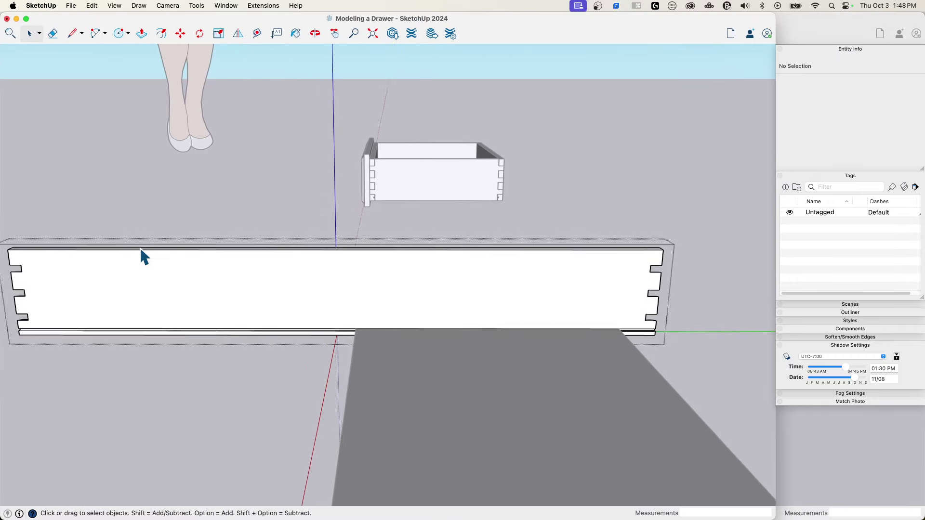
Select the mirrored dovetail end of the board and move it along the green axis to shorten the board to the bottom panel's near corner
left_click_drag(778, 440, 922, 464)
left_click_drag(117, 217, 213, 330)
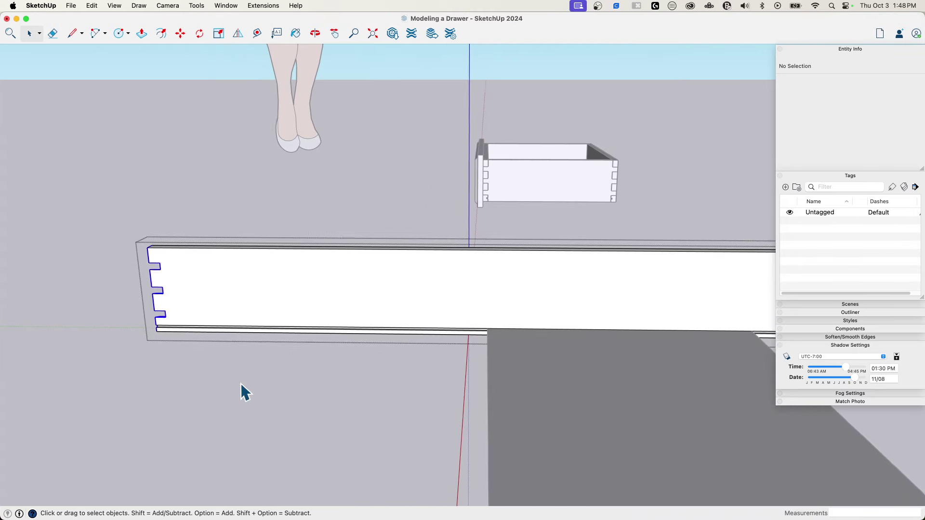
middle_click_drag(243, 392, 154, 304)
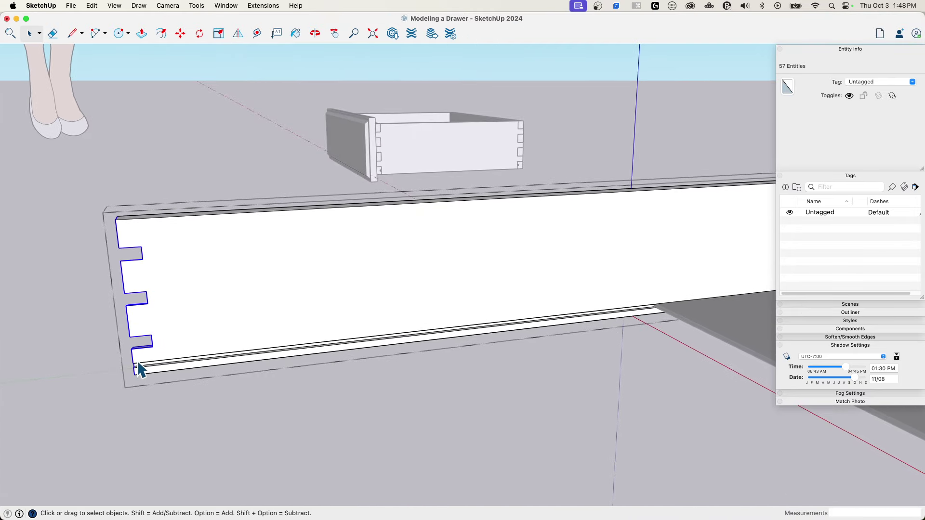
left_click(134, 377)
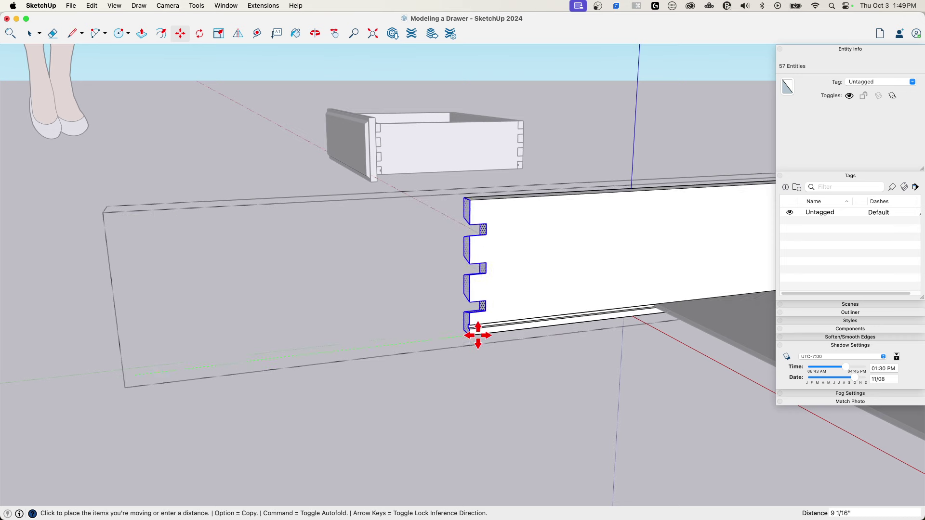
left_click(705, 327)
middle_click_drag(510, 361, 517, 349)
scroll(516, 349, "up", 2)
Move the board's other dovetail end inward to the bottom panel's opposite edge and close the group
key("space")
left_click_drag(629, 355, 627, 359)
scroll(626, 361, "up", 4)
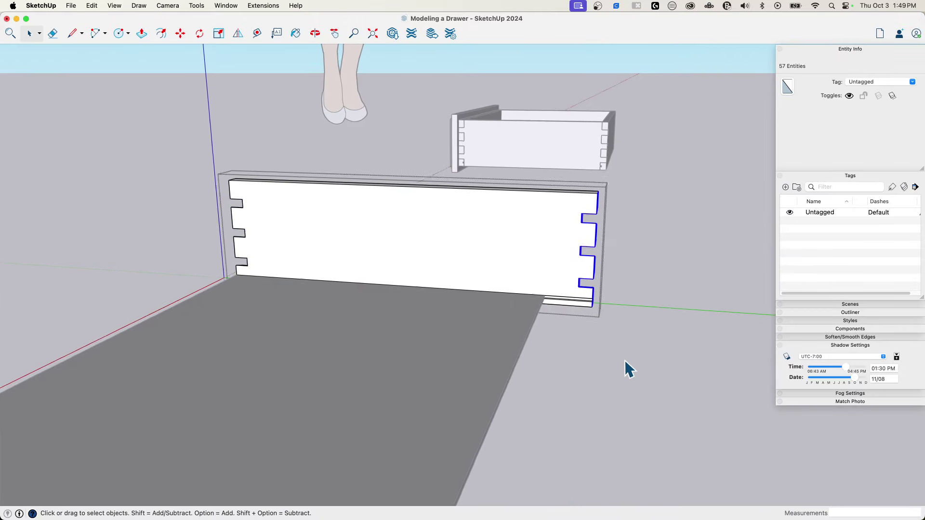
key("m")
left_click(608, 319)
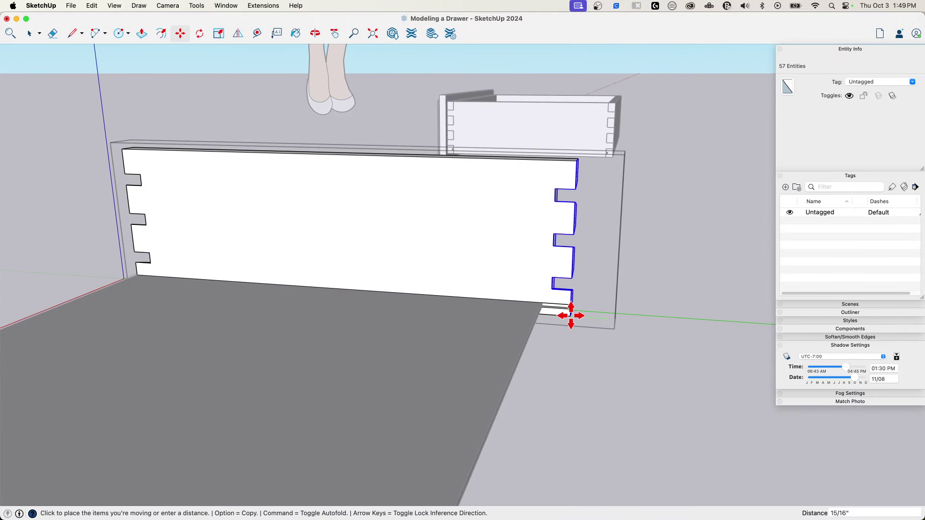
left_click(534, 322)
key("space")
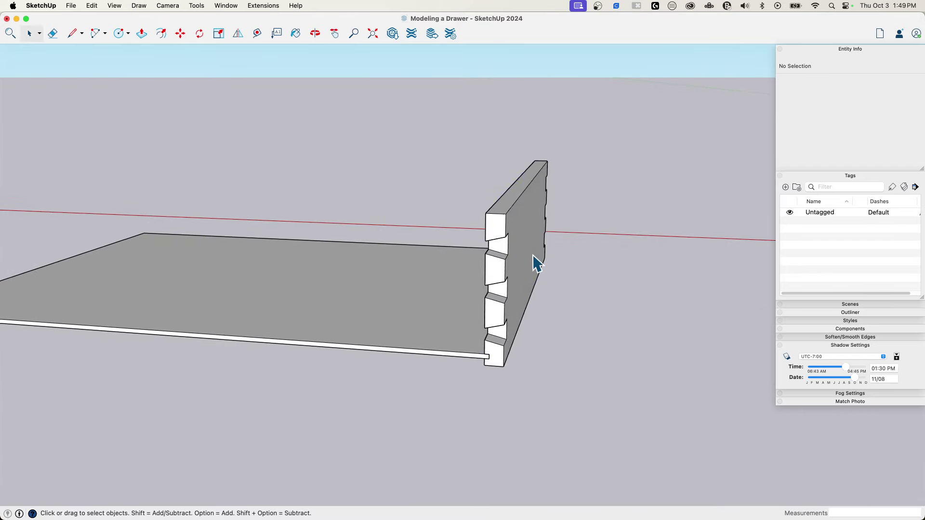
Mirror a copy of the dovetailed board to the opposite side of the bottom panel with Flip
left_click(534, 256)
middle_click_drag(326, 140, 342, 159)
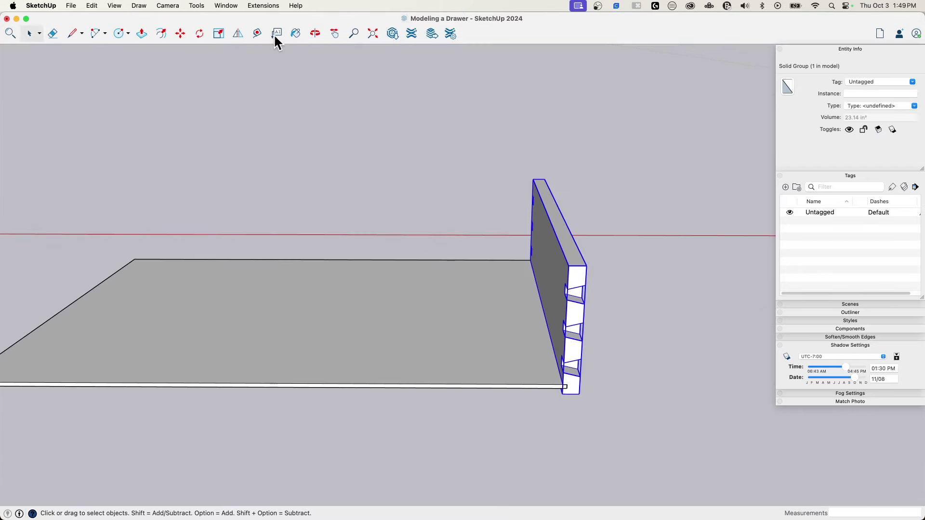
left_click(238, 34)
left_click_drag(539, 171, 259, 386)
key("alt")
key("space")
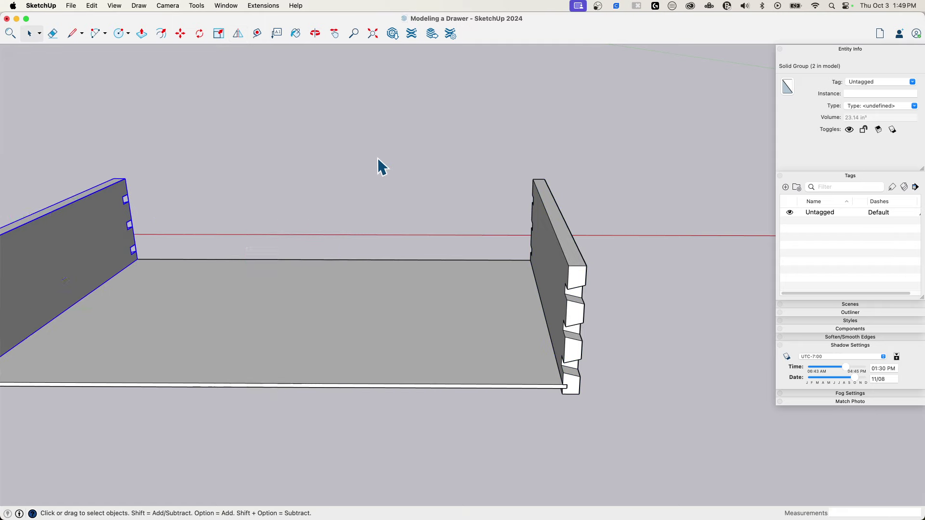
Copy the mirrored board to its far top corner and rotate the copy perpendicular to form the adjoining drawer side
middle_click_drag(378, 158, 130, 262)
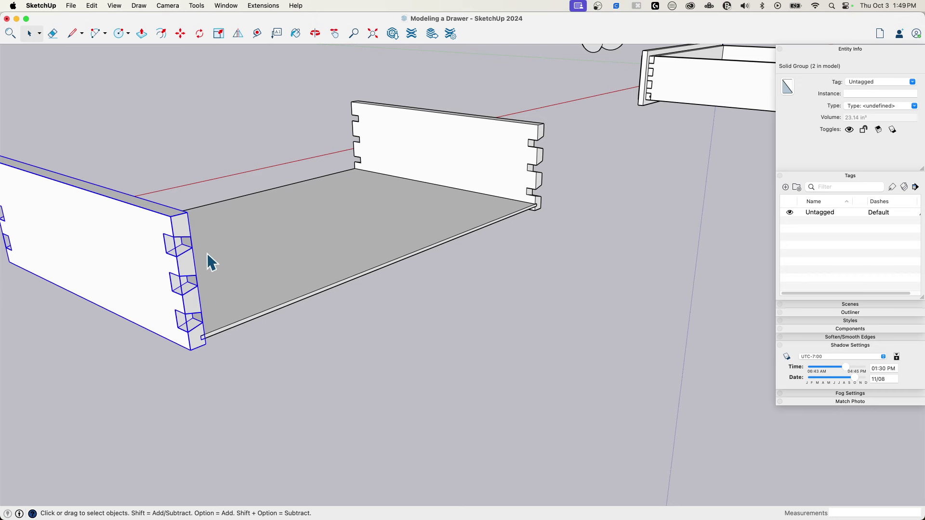
key("m")
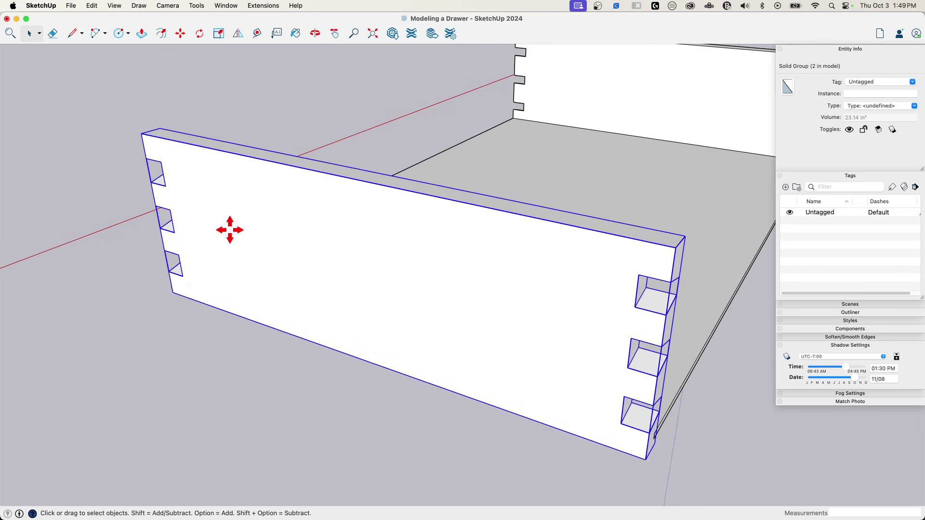
key("alt")
left_click(159, 128)
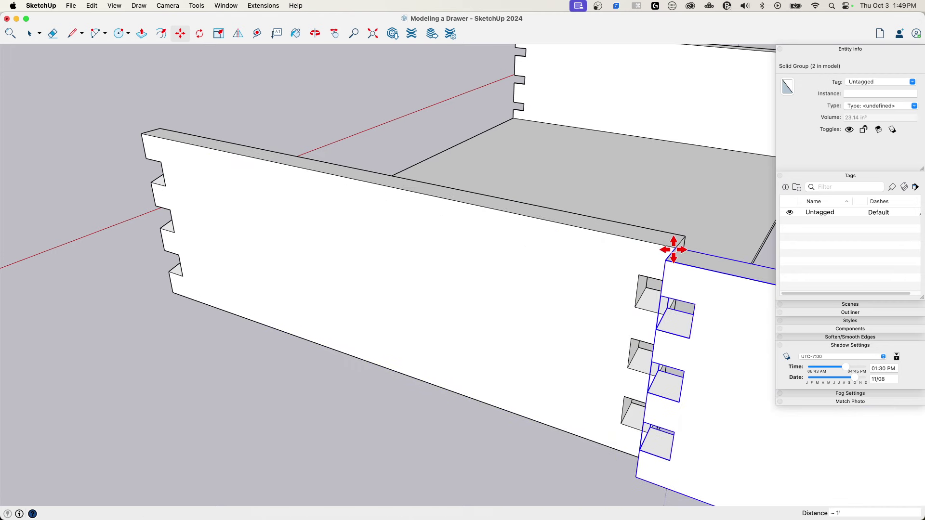
left_click(705, 254)
left_click(688, 220)
key("m")
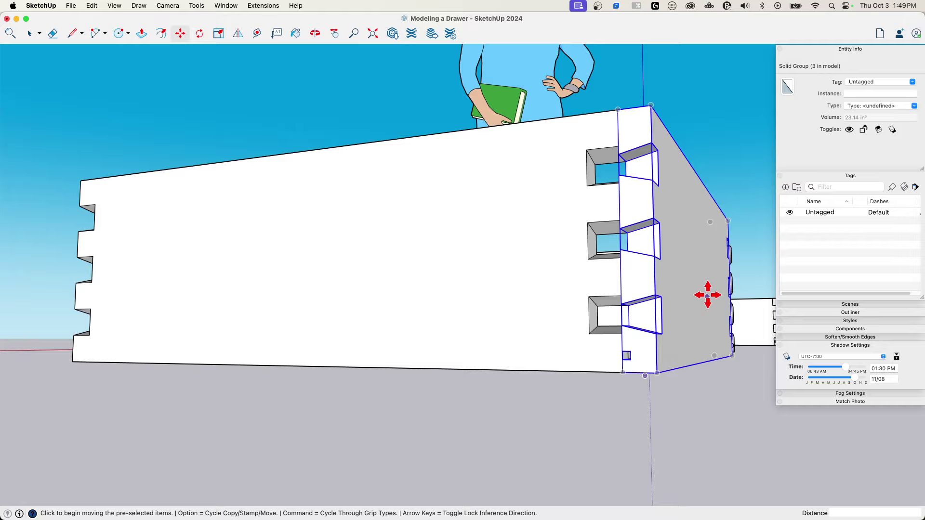
Open the perpendicular board's group, pull the three sockets at one end out flush, and erase the leftover dovetail lines
middle_click_drag(707, 295, 502, 262)
key("space")
scroll(556, 297, "down", 3)
double_click(547, 298)
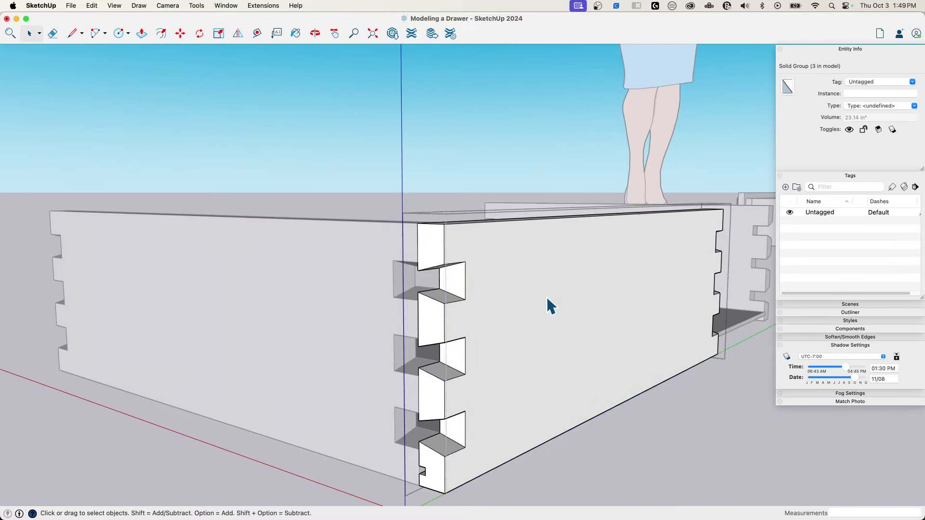
middle_click_drag(546, 296, 453, 284)
key("p")
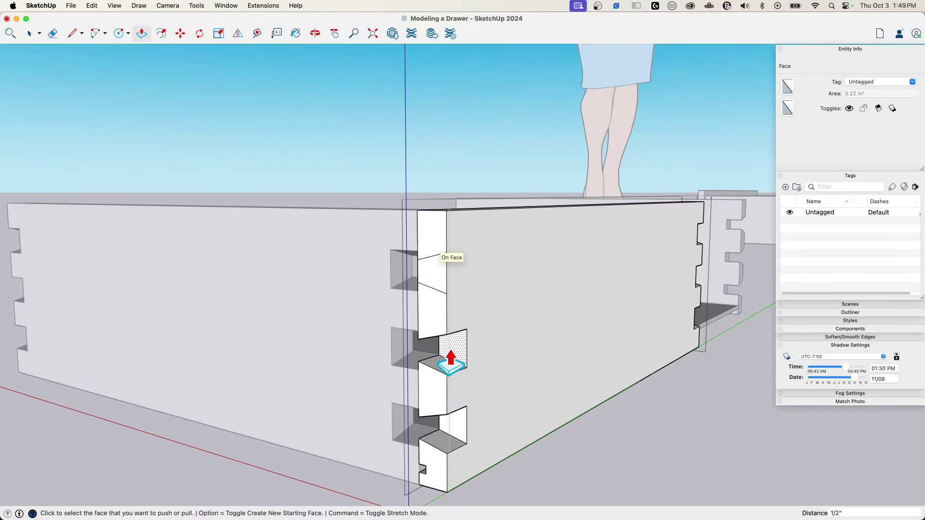
double_click(451, 358)
double_click(456, 434)
key("e")
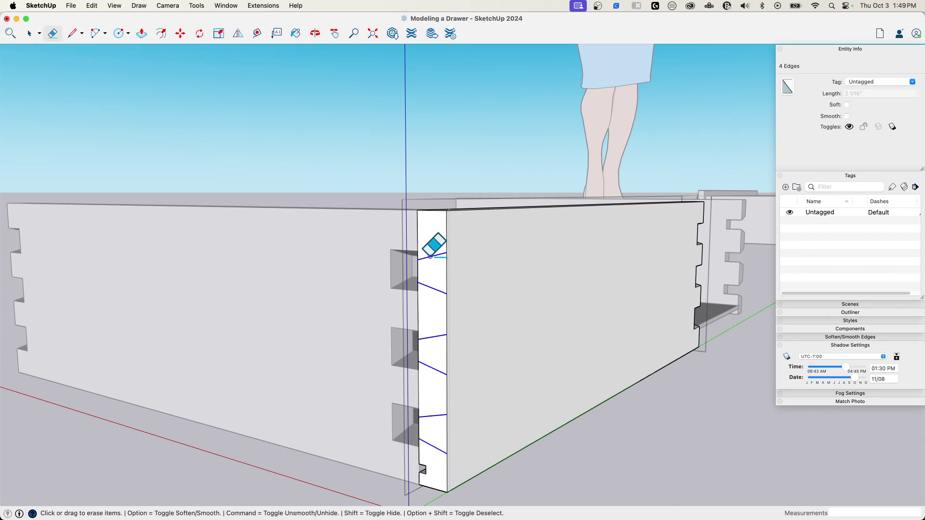
Pull the sockets at the perpendicular board's other end out flush and erase the leftover dovetail lines
mouse_move(495, 291)
middle_mouse_down()
mouse_move(499, 283)
mouse_move(484, 331)
mouse_move(471, 320)
mouse_move(515, 347)
middle_mouse_up()
key("p")
double_click(562, 449)
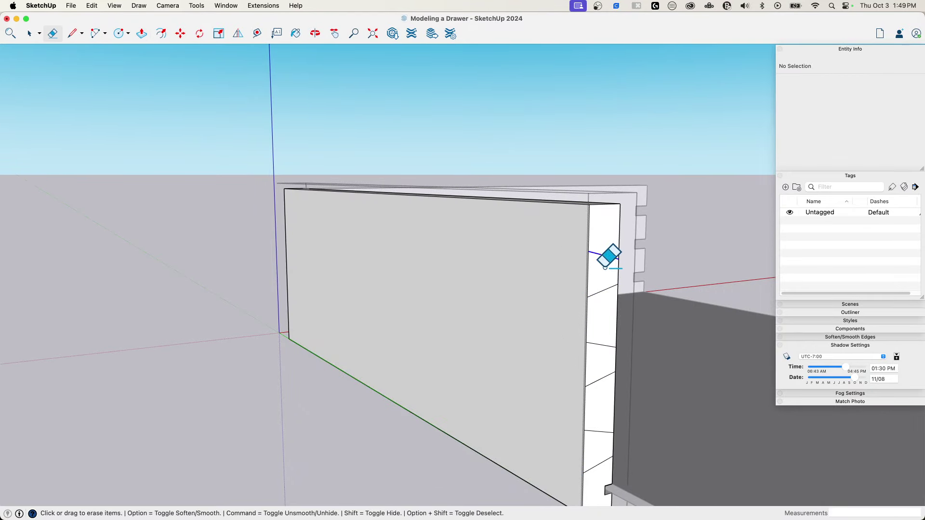
left_click_drag(595, 476, 595, 427)
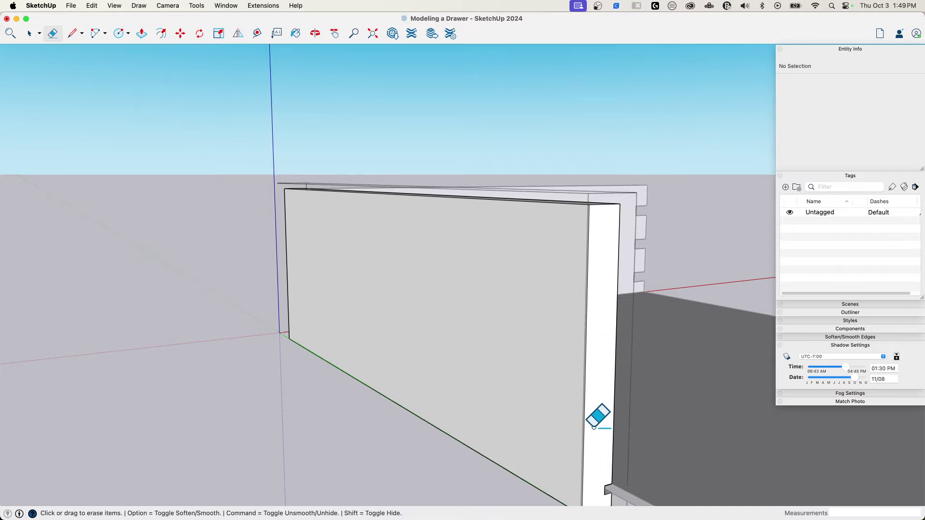
key("space")
scroll(578, 409, "down", 3)
mouse_move(577, 410)
middle_mouse_down()
mouse_move(560, 388)
mouse_move(367, 321)
middle_mouse_up()
scroll(368, 327, "down", 5)
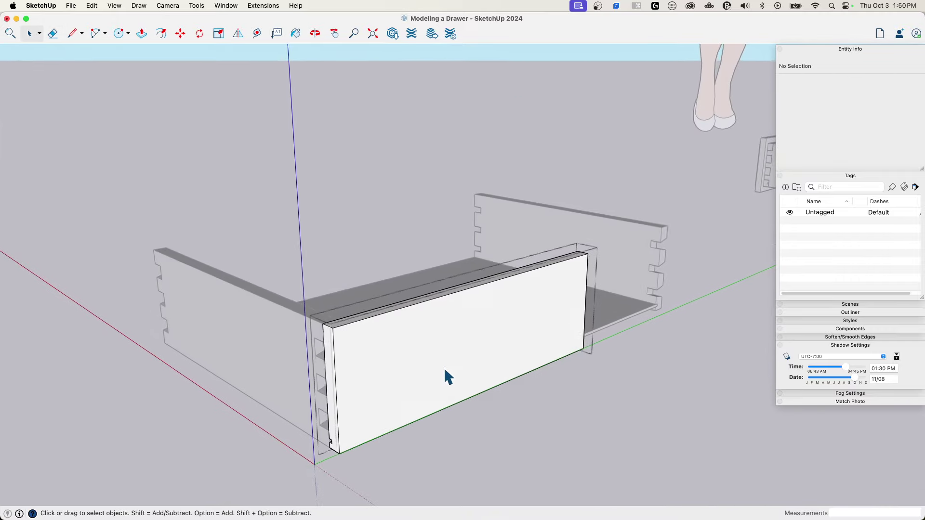
Move the perpendicular board 1/2 inch inward so its end overlaps the adjoining dovetailed board's corner
middle_click_drag(444, 366, 523, 388)
left_click(481, 380)
scroll(477, 345, "up", 4)
key("m")
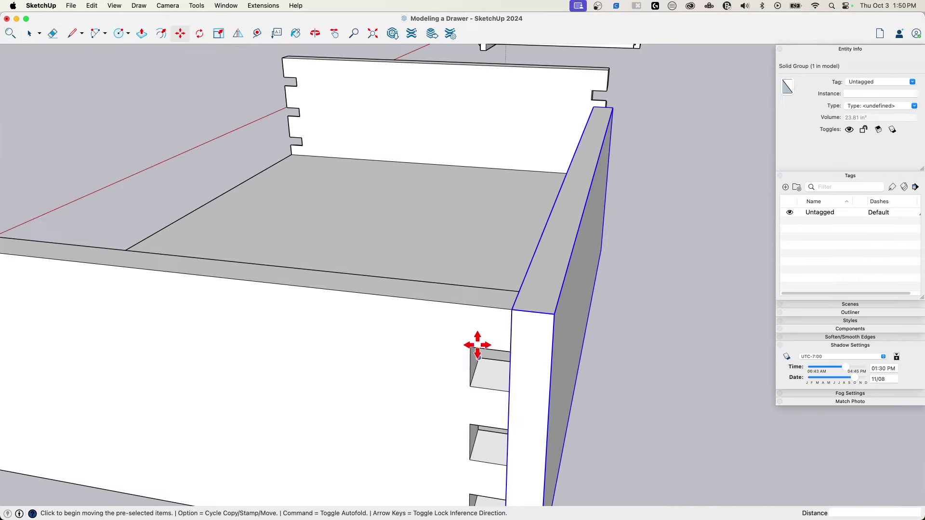
left_click(551, 319)
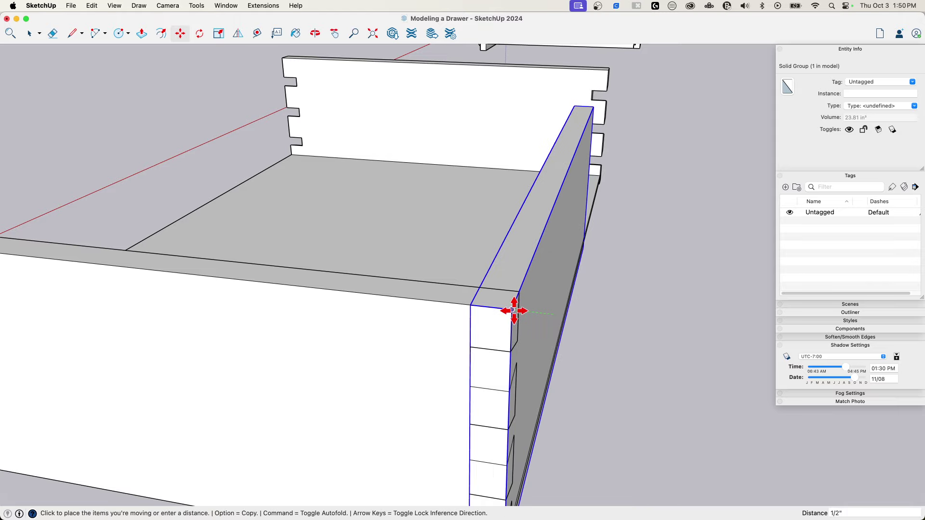
left_click(507, 309)
Open the perpendicular board's group and trace the adjoining board's dovetail outlines onto its face with the Line tool in X-ray view
middle_click_drag(592, 405, 408, 335)
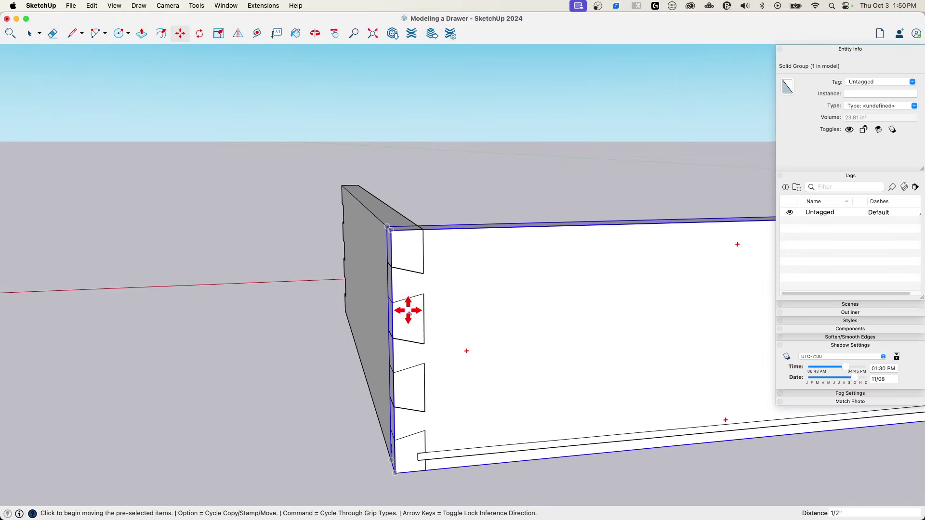
scroll(407, 262, "up", 2)
scroll(407, 252, "up", 3)
key("space")
middle_click_drag(407, 253, 498, 282)
key("x")
key("l")
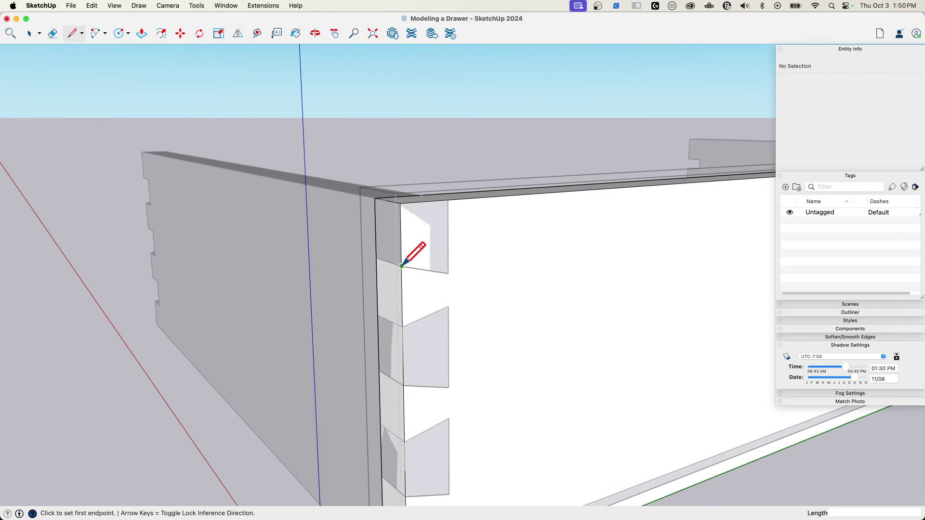
left_click(450, 201)
middle_click_drag(434, 331, 429, 313, "shift")
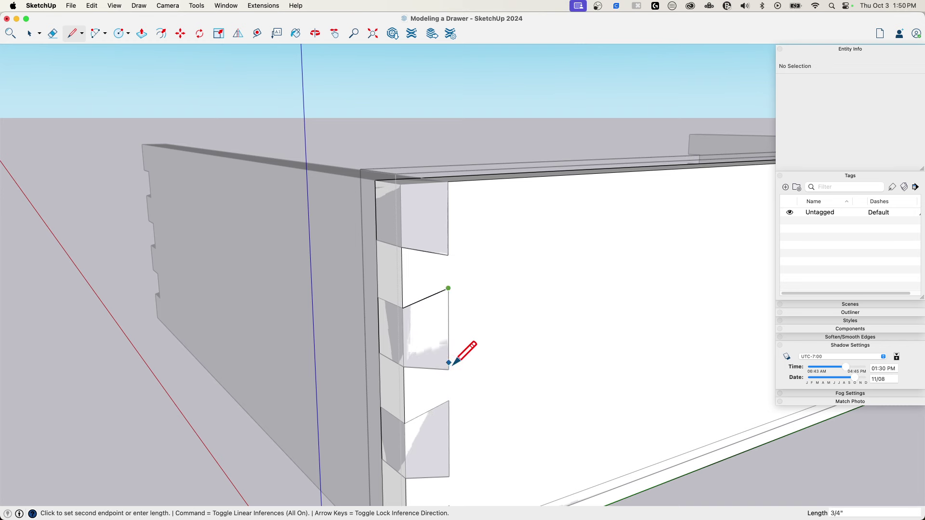
left_click(404, 367)
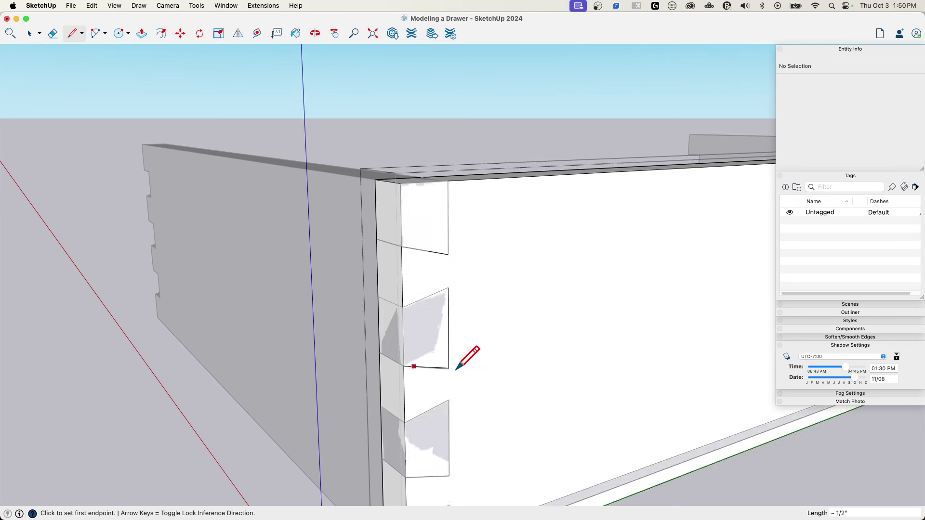
middle_click_drag(458, 370, 419, 319, "shift")
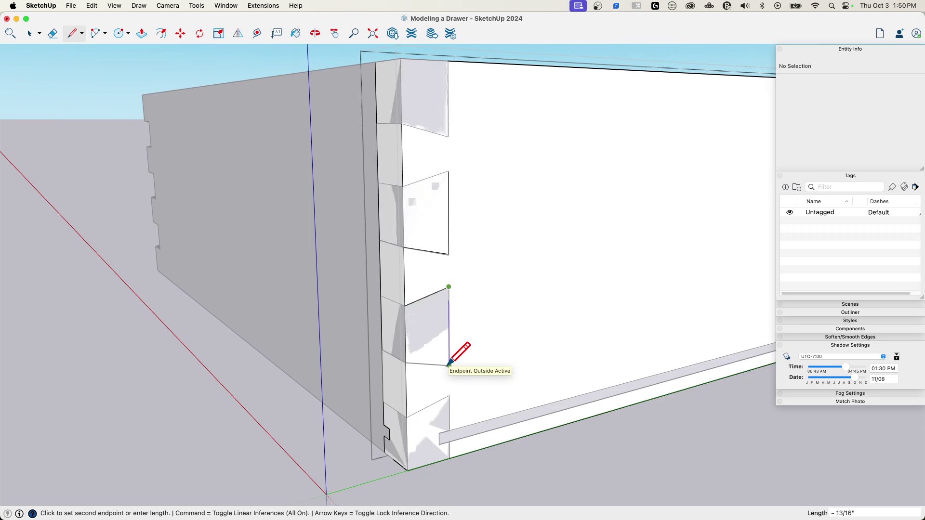
left_click(405, 362)
middle_click_drag(408, 354, 414, 375)
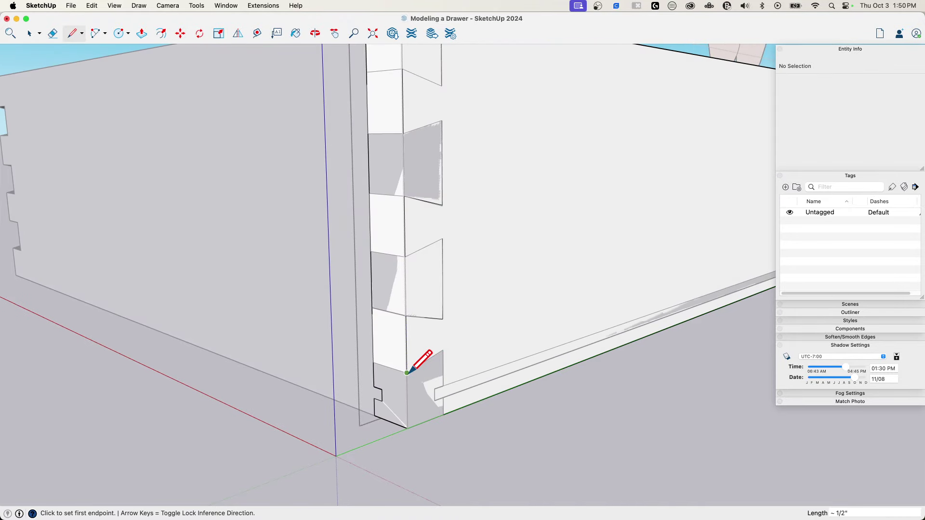
left_click(443, 415)
Push the traced dovetail shapes through the thickness of the perpendicular board to cut out the sockets
key("space")
middle_click_drag(446, 412, 472, 379)
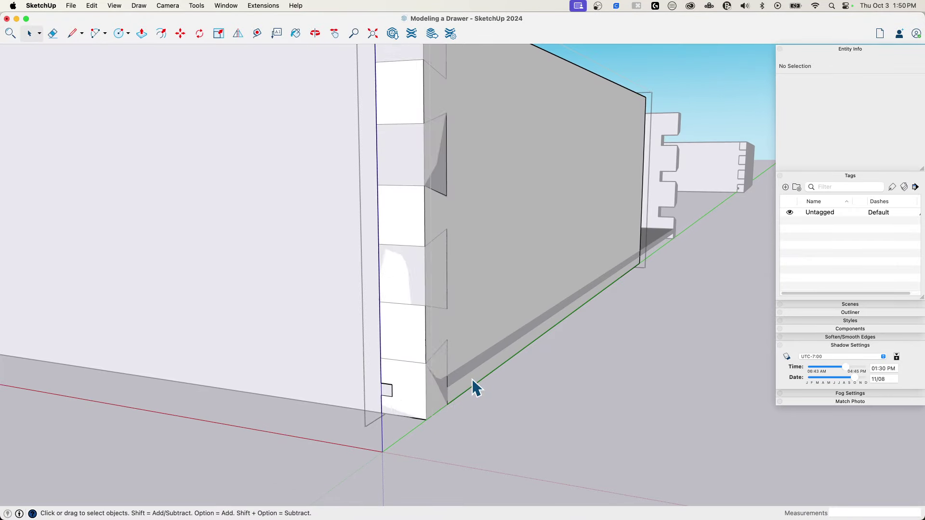
key("p")
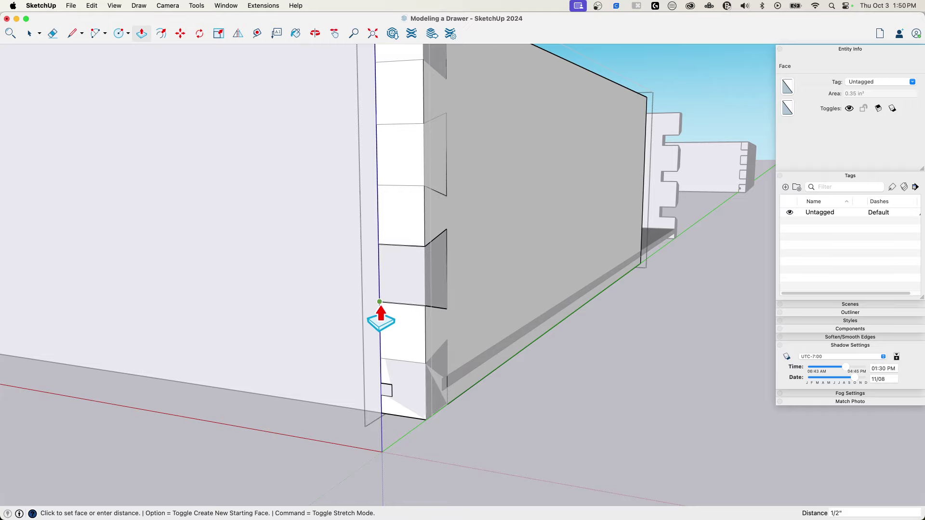
middle_click_drag(380, 313, 425, 299)
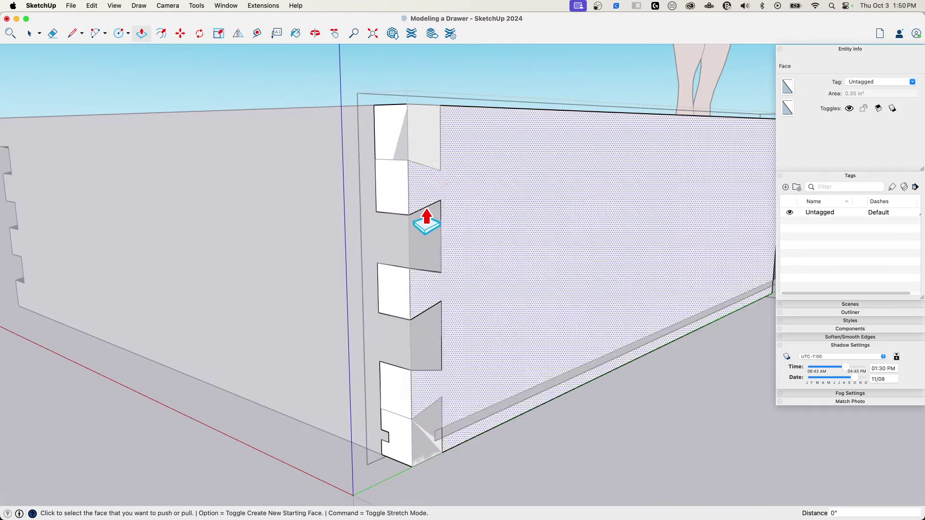
left_click(427, 163)
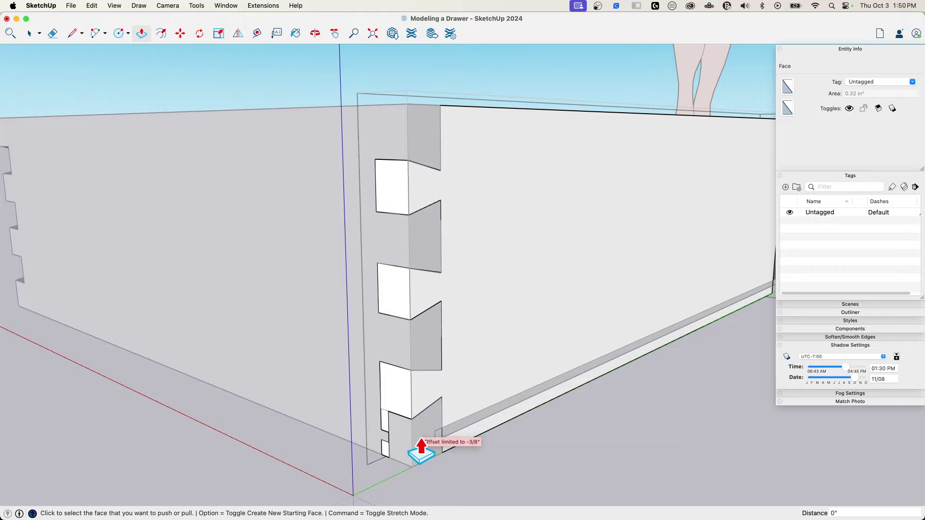
middle_click_drag(422, 448, 411, 393)
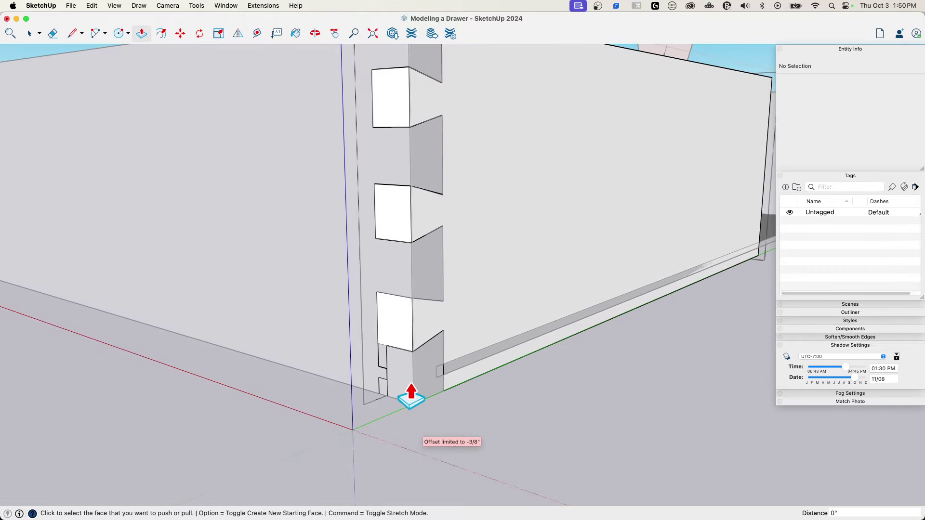
double_click(398, 346)
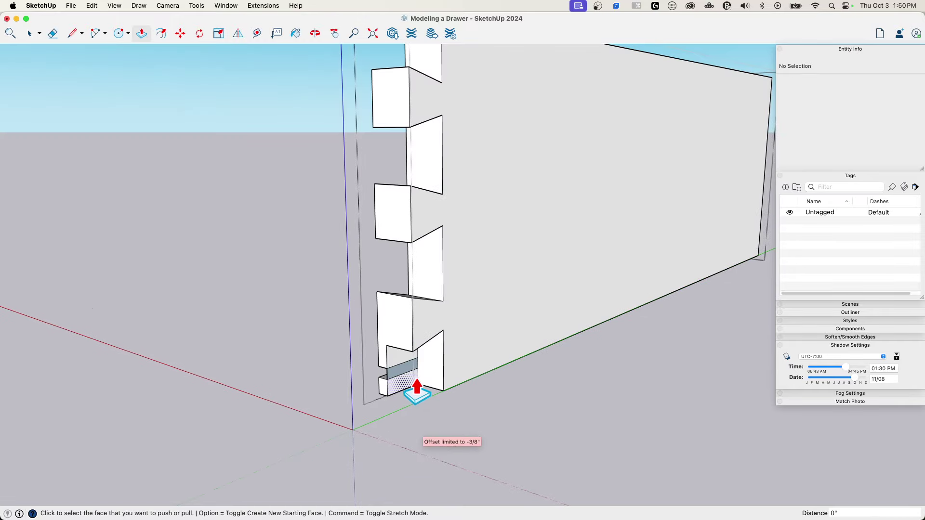
Clear the material left around the groove in the bottom socket with a 1/8-inch push and erase the remnants
middle_click_drag(417, 393, 393, 304)
scroll(415, 348, "up", 3)
left_click(392, 304)
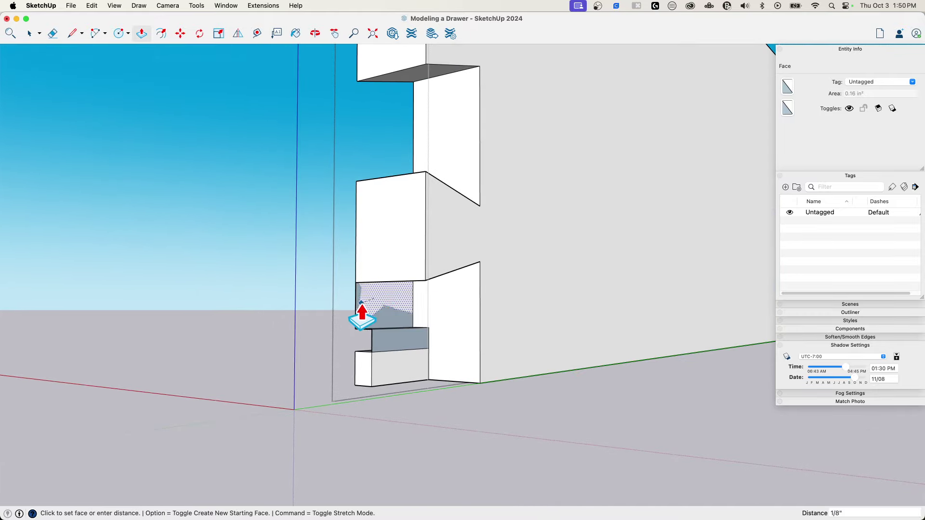
left_click(361, 308)
middle_click_drag(377, 382, 376, 331)
key("e")
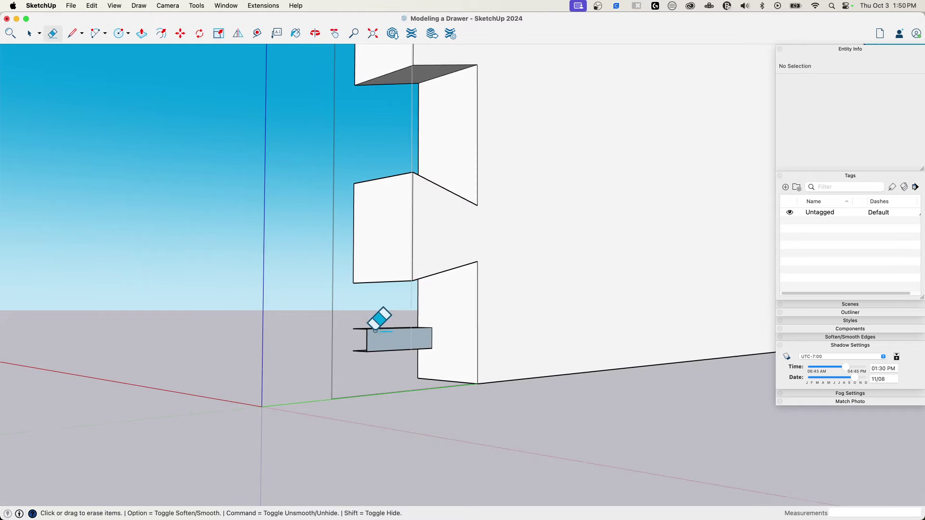
left_click(336, 392)
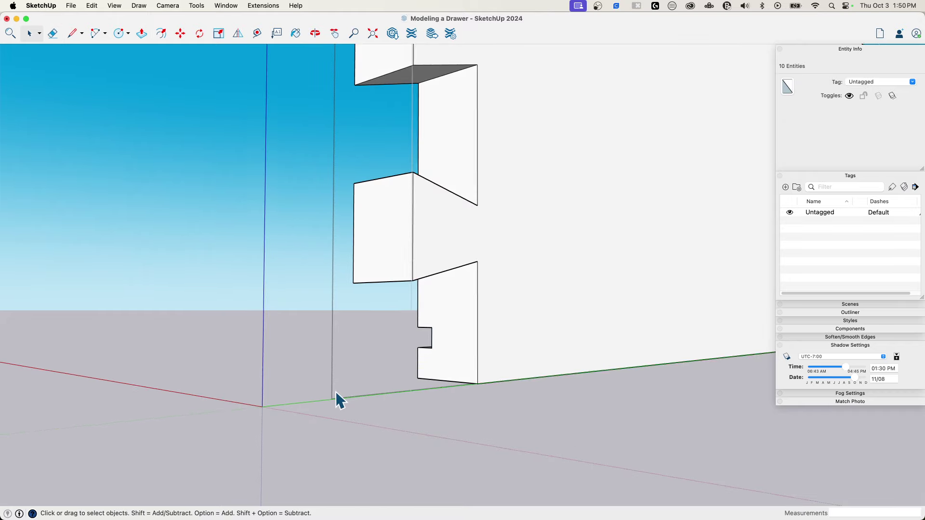
Select all the board's geometry and mirror a copy about its plain end with Flip
middle_click_drag(336, 392, 555, 407)
scroll(555, 406, "down", 10)
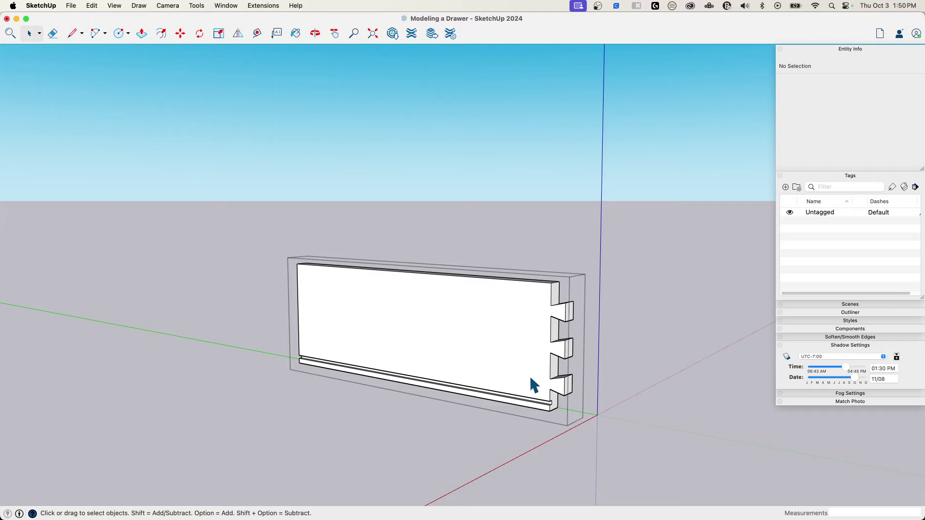
left_click_drag(566, 440, 603, 447)
middle_click_drag(603, 447, 346, 82)
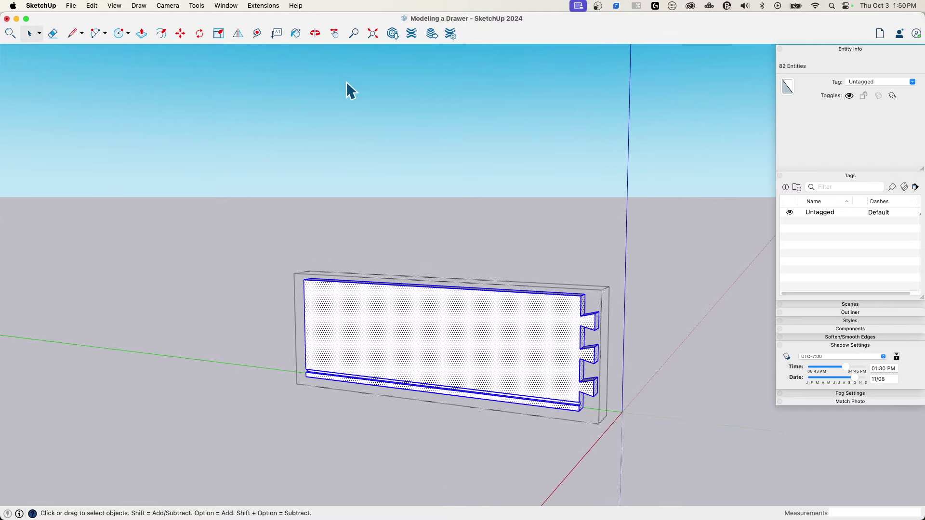
left_click(239, 33)
middle_click_drag(436, 272, 425, 295)
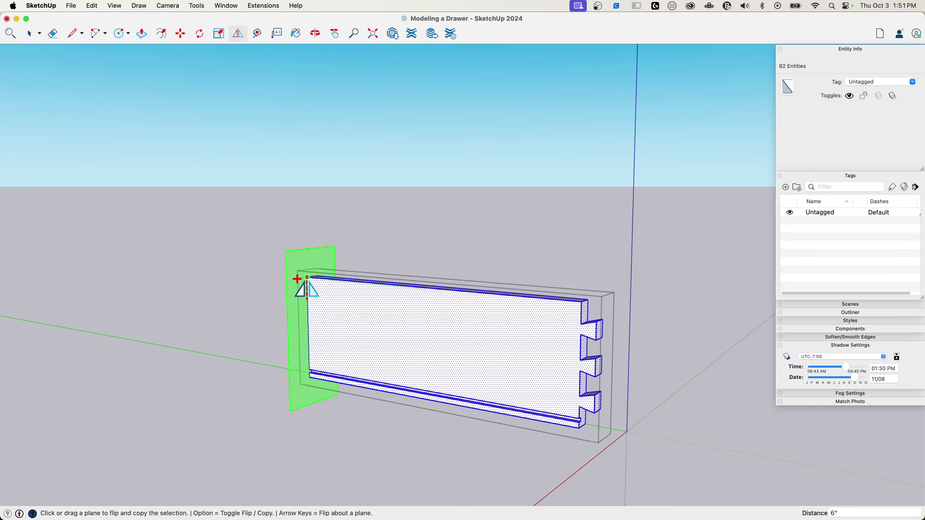
left_click_drag(307, 278, 306, 277)
Delete the seam lines between the board's two mirrored halves and close the group
key("space")
middle_click_drag(314, 286, 289, 217)
left_click_drag(290, 217, 454, 425)
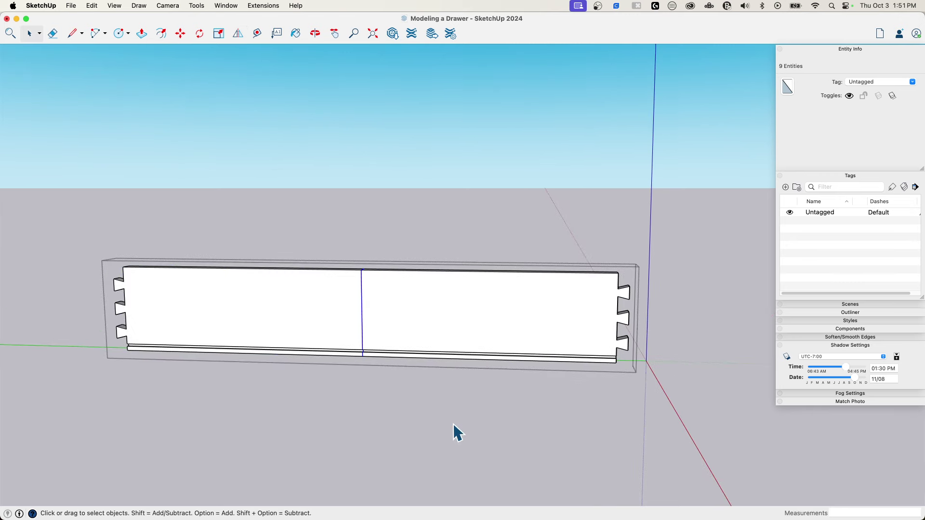
middle_click_drag(602, 415, 414, 445)
left_click(644, 259)
middle_click_drag(643, 259, 578, 237)
scroll(514, 388, "up", 3)
scroll(514, 386, "down", 10)
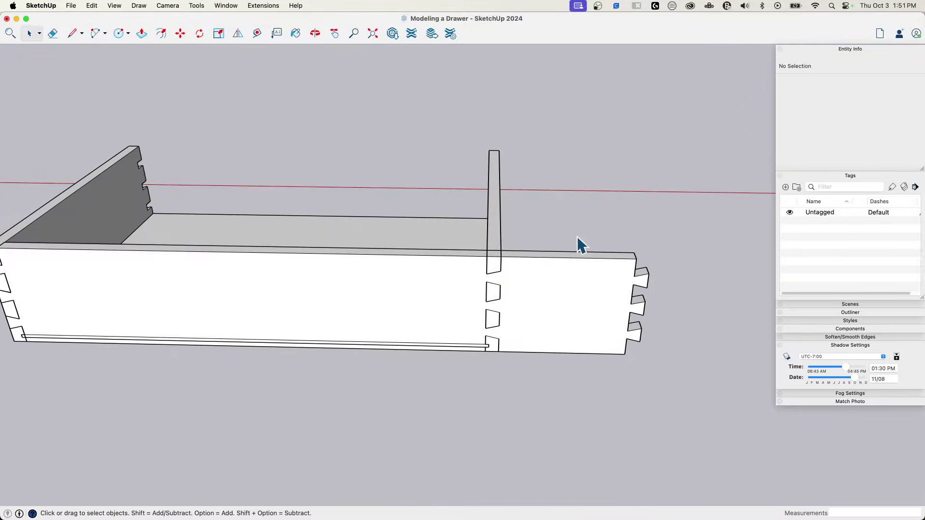
Inside the board's group, move its overhanging dovetailed end 5 1/4 inches inward to fit the adjoining board, and close the group
double_click(577, 294)
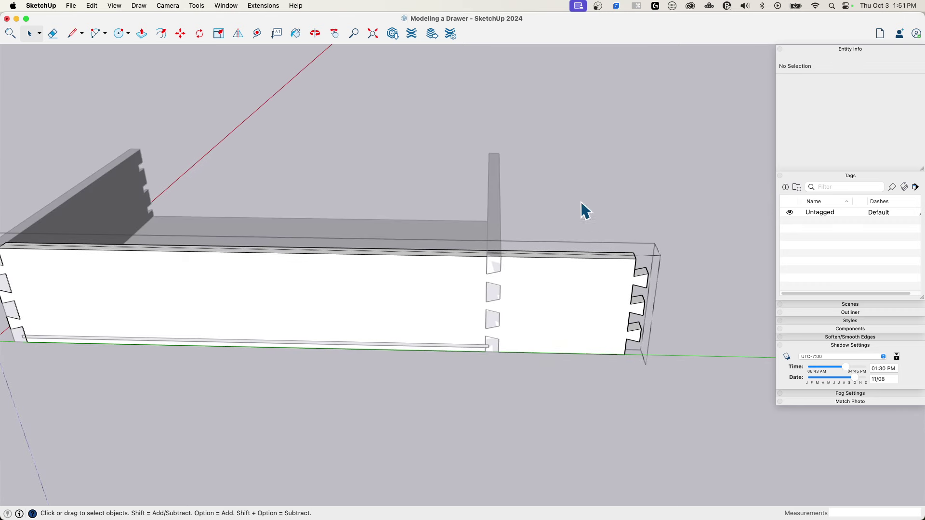
left_click_drag(578, 199, 659, 369)
key("m")
middle_click_drag(672, 286, 663, 285)
scroll(663, 285, "up", 1)
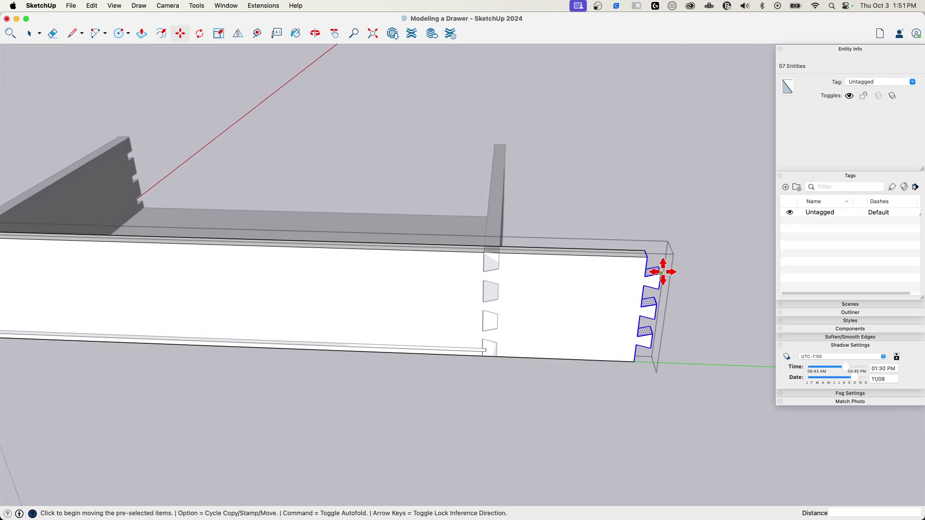
left_click(660, 275)
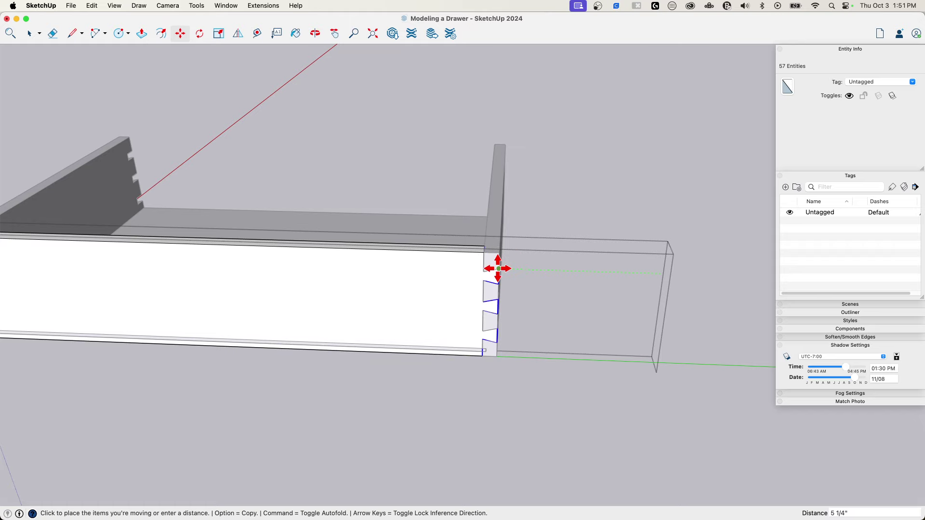
left_click(498, 268)
middle_click_drag(501, 268, 410, 277)
key("space")
middle_click_drag(609, 303, 482, 265)
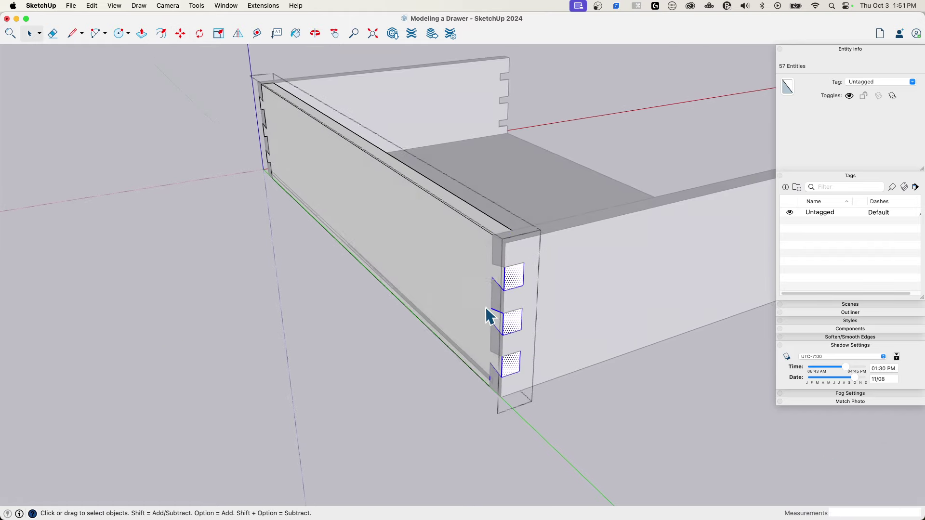
middle_click_drag(485, 308, 511, 335)
scroll(529, 380, "up", 5)
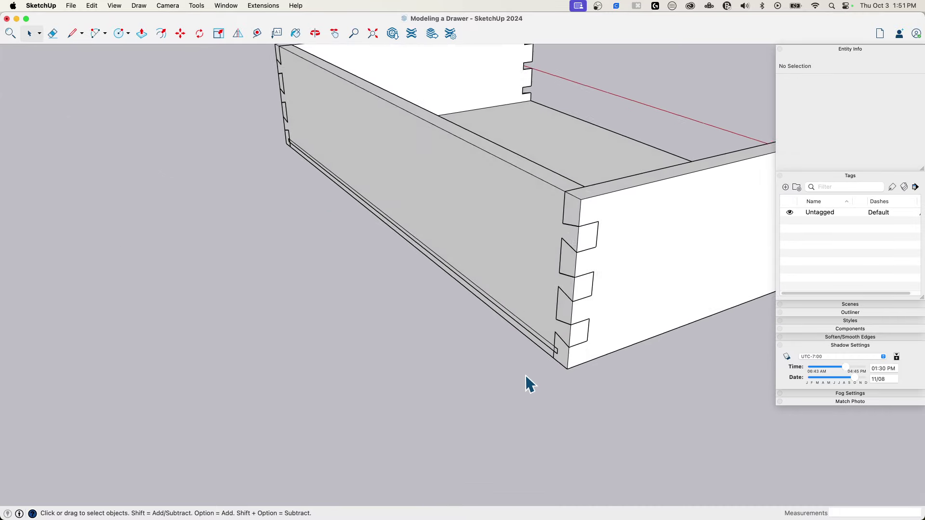
Select the three dovetailed boards and move them together 3/8 inch to seat the bottom panel in their grooves, using X-ray view
scroll(525, 316, "down", 3)
middle_click_drag(522, 314, 450, 218)
left_click(438, 212)
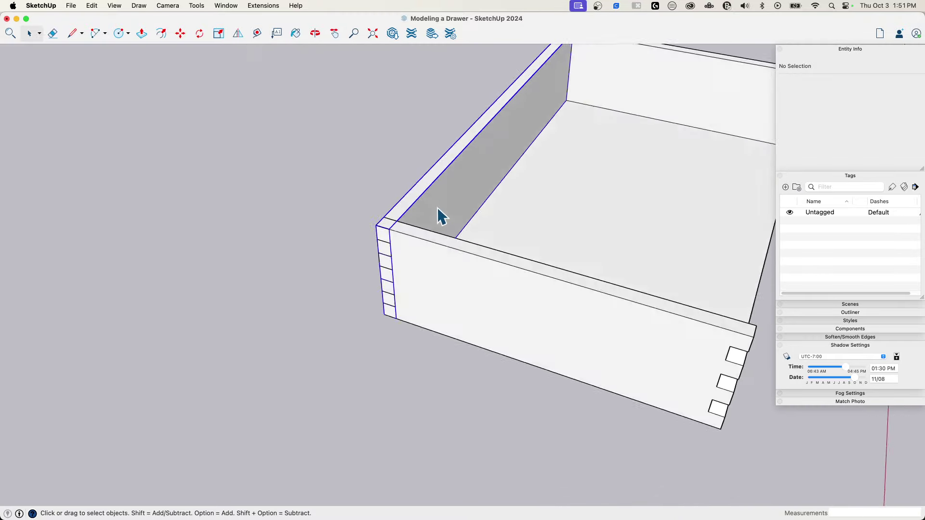
scroll(483, 328, "up", 5)
middle_click_drag(483, 328, 564, 273)
scroll(563, 273, "down", 2)
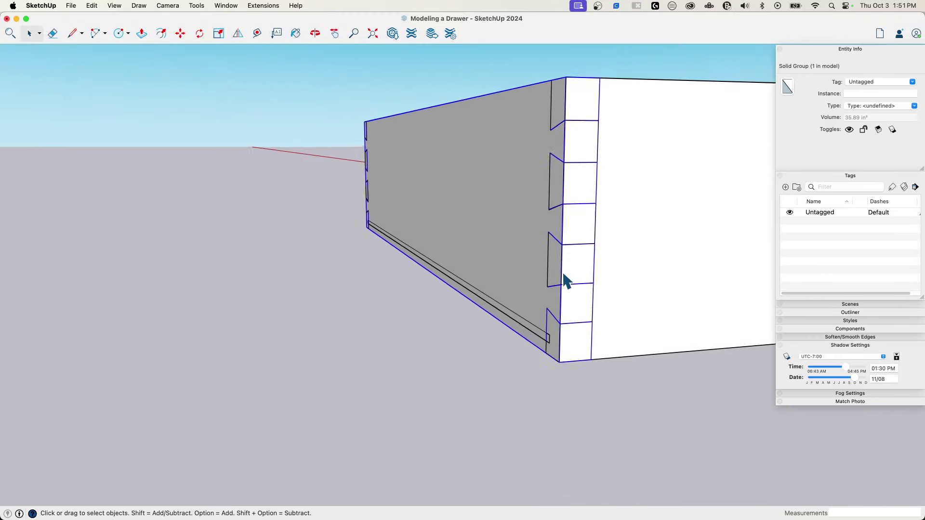
left_click(625, 157, "shift")
middle_click_drag(636, 151, 553, 316)
left_click(625, 158, "shift")
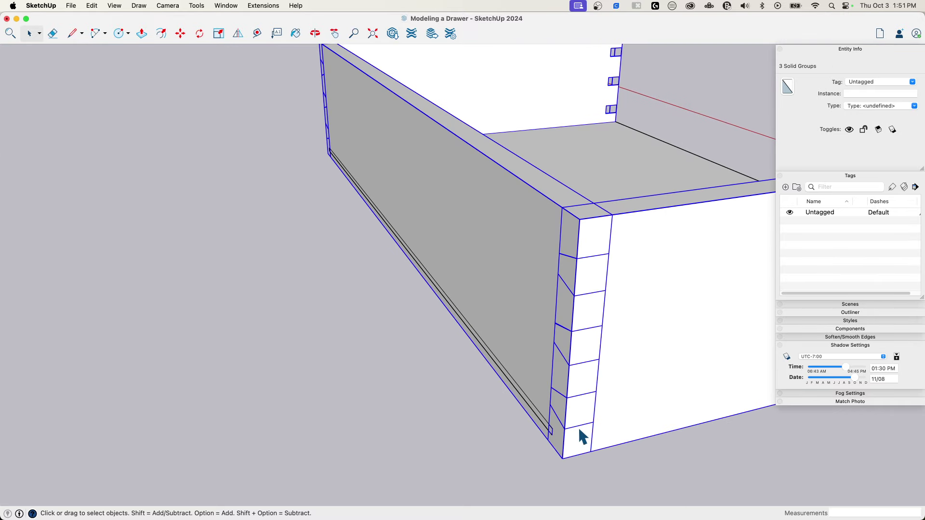
key("x")
scroll(417, 209, "up", 1)
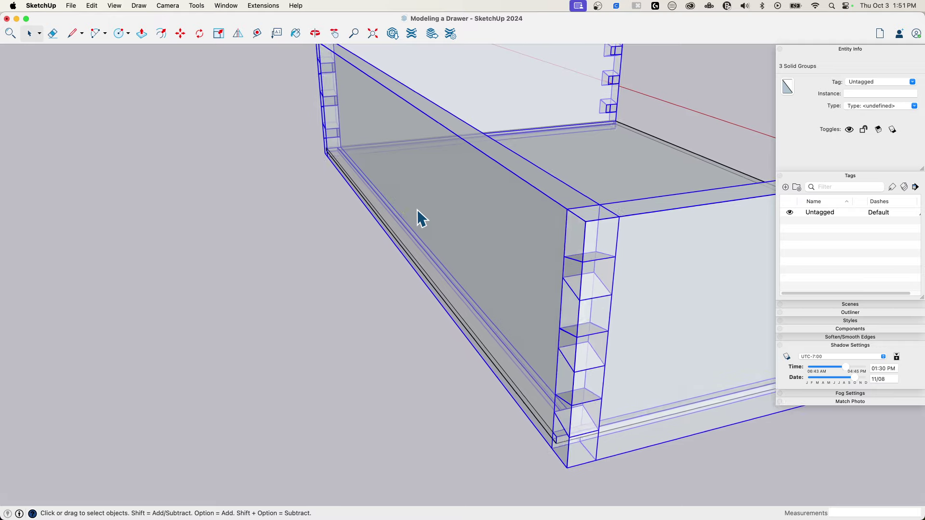
scroll(490, 268, "up", 6)
scroll(556, 253, "up", 5)
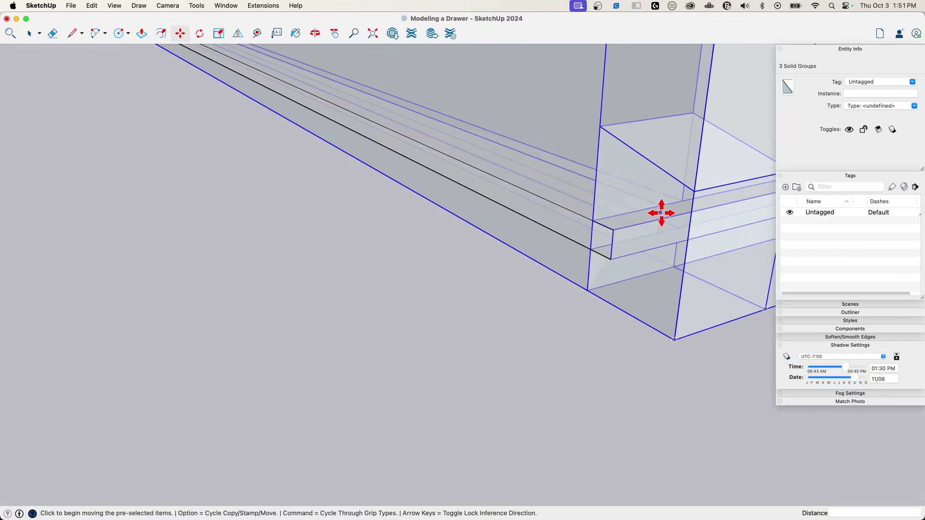
middle_click_drag(656, 206, 595, 221)
left_click(592, 220)
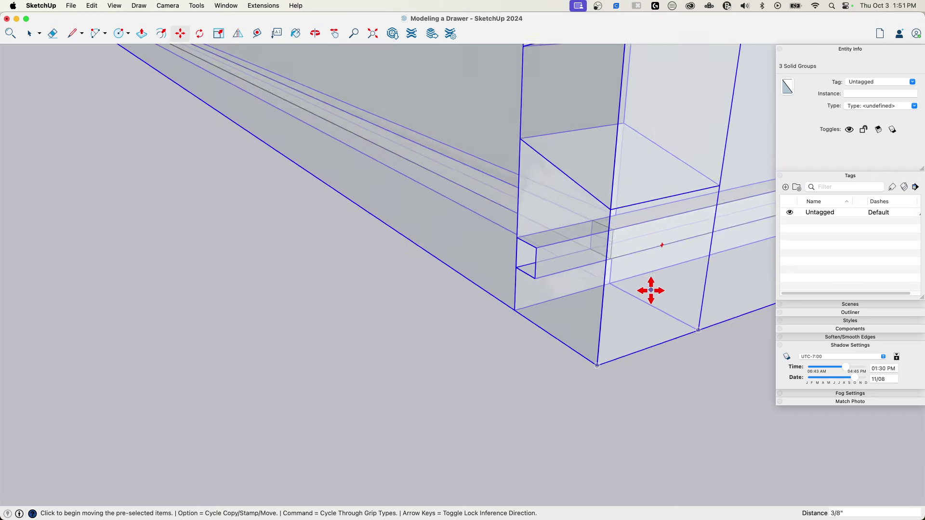
key("space")
left_click(672, 368)
key("x")
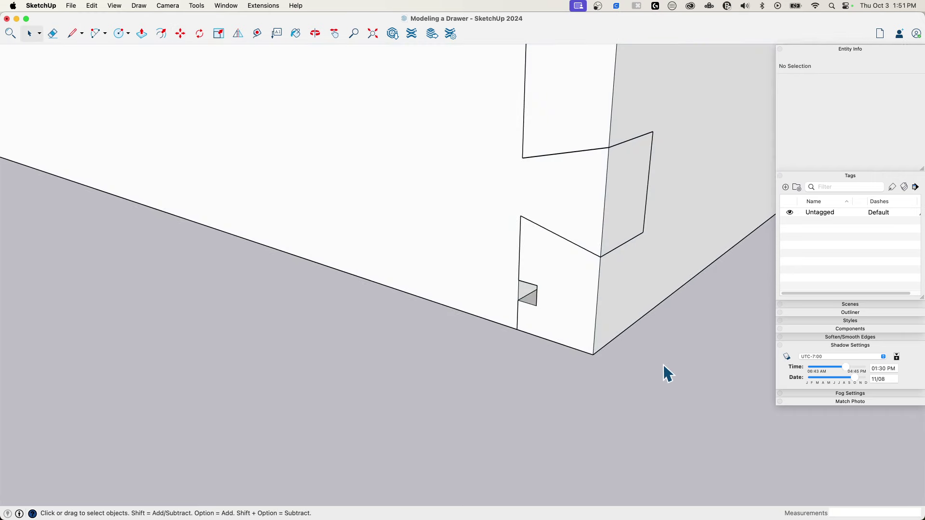
Select the long grooved board and Flip a copy of it across the drawer's midpoint onto the open side
middle_click_drag(635, 347, 217, 37)
left_click(531, 268)
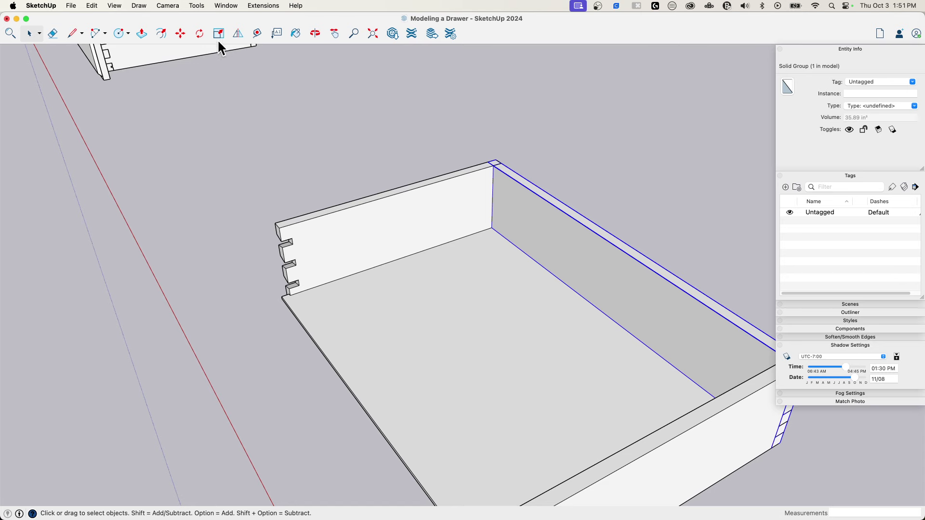
left_click(238, 33)
left_click_drag(555, 205, 399, 209)
key("alt")
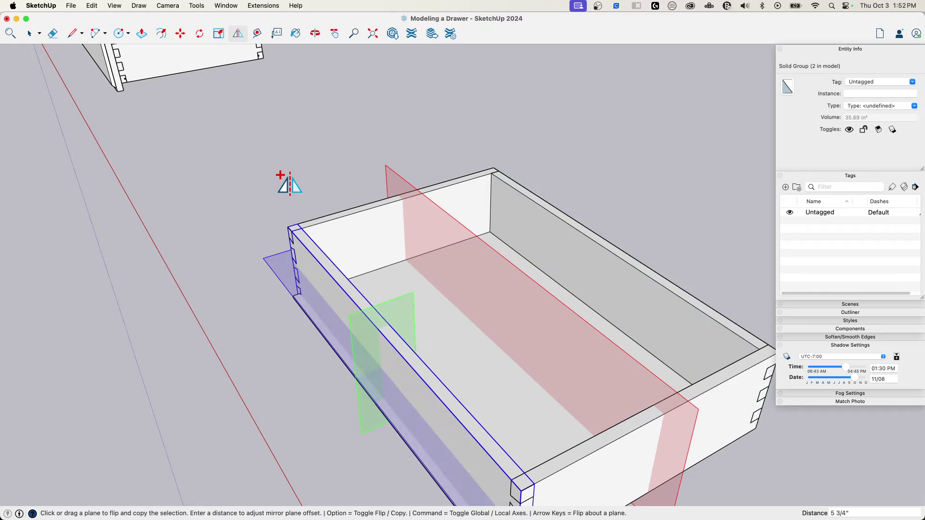
key("space")
middle_click_drag(274, 181, 310, 291)
scroll(320, 260, "up", 5)
scroll(340, 280, "up", 4)
key("m")
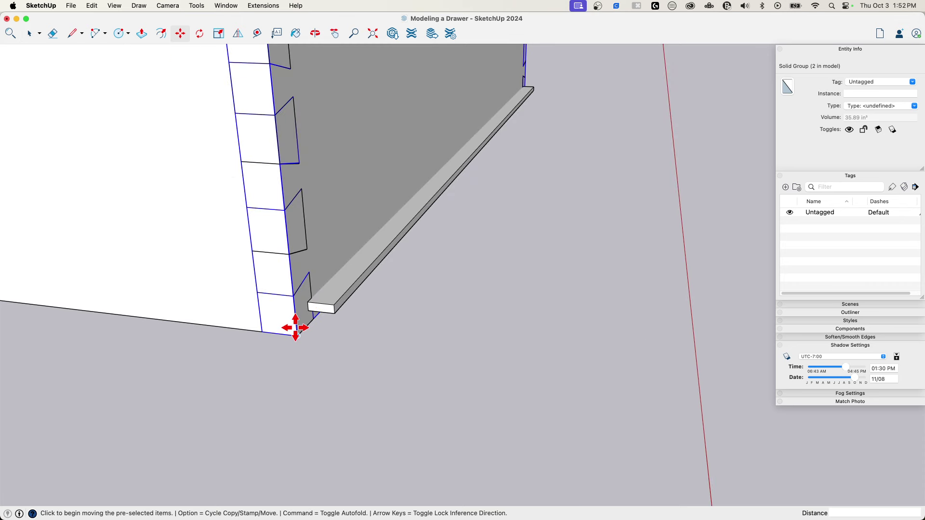
key("l")
left_click(308, 302)
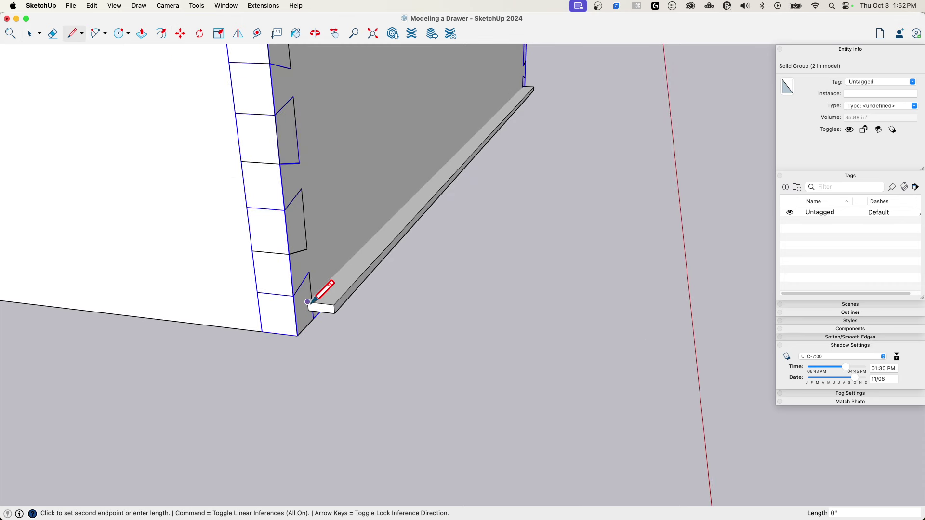
key("space")
Move the mirrored long board 3/4 inch outward along the green axis so the bottom panel's edge sits inside it
scroll(314, 311, "up", 1)
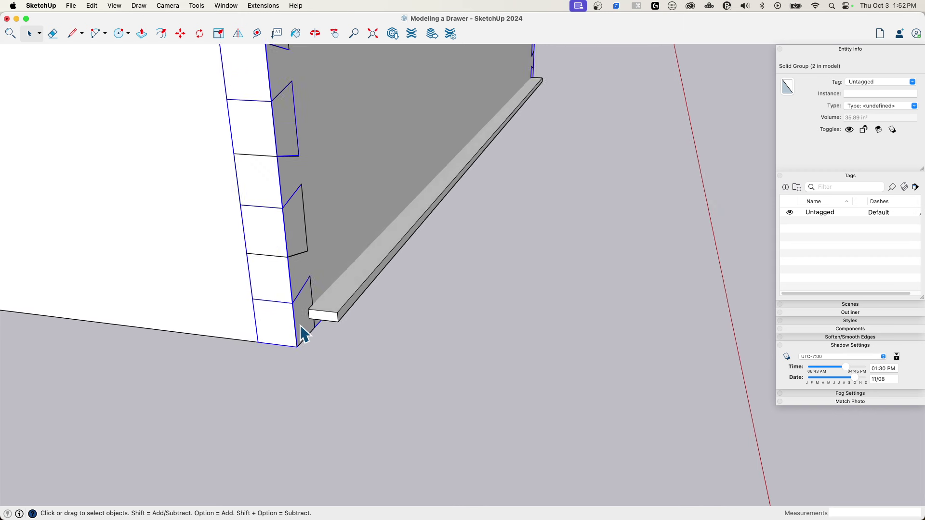
key("m")
left_click(288, 339)
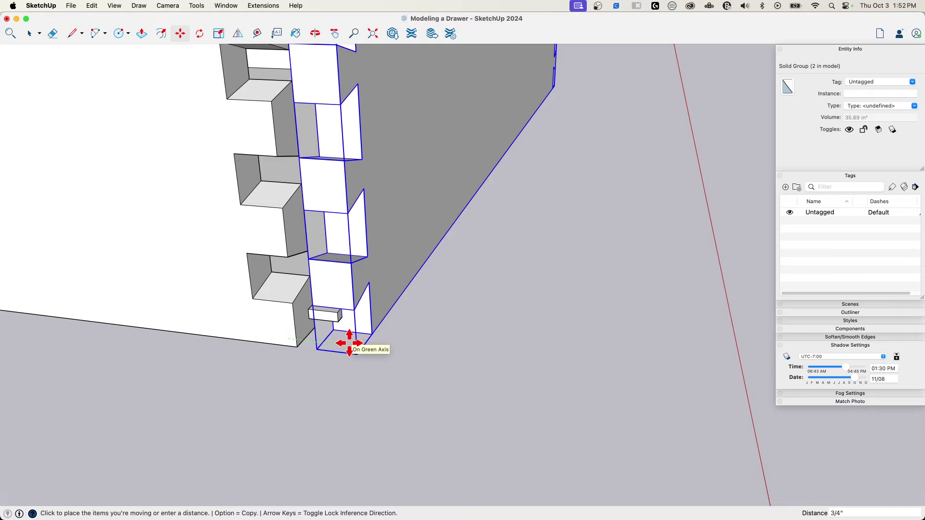
left_click(349, 343)
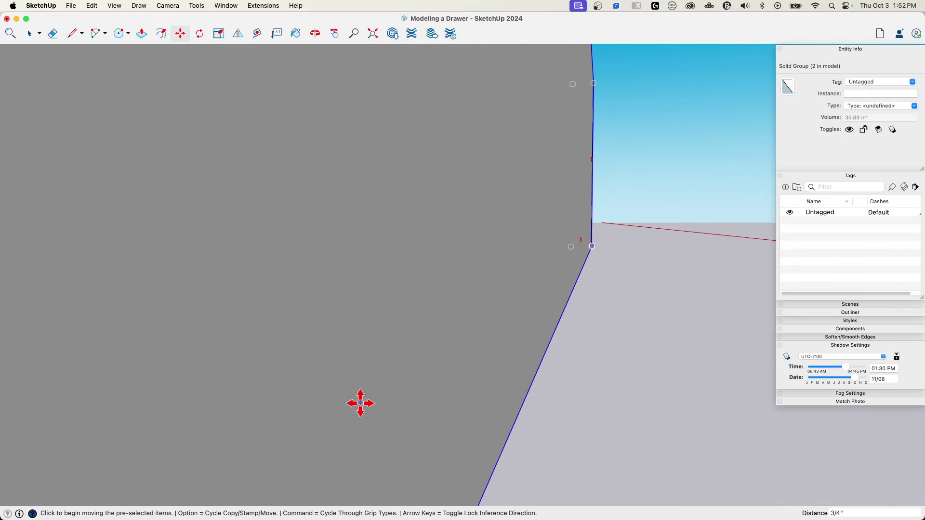
scroll(360, 403, "down", 5)
scroll(353, 404, "up", 3)
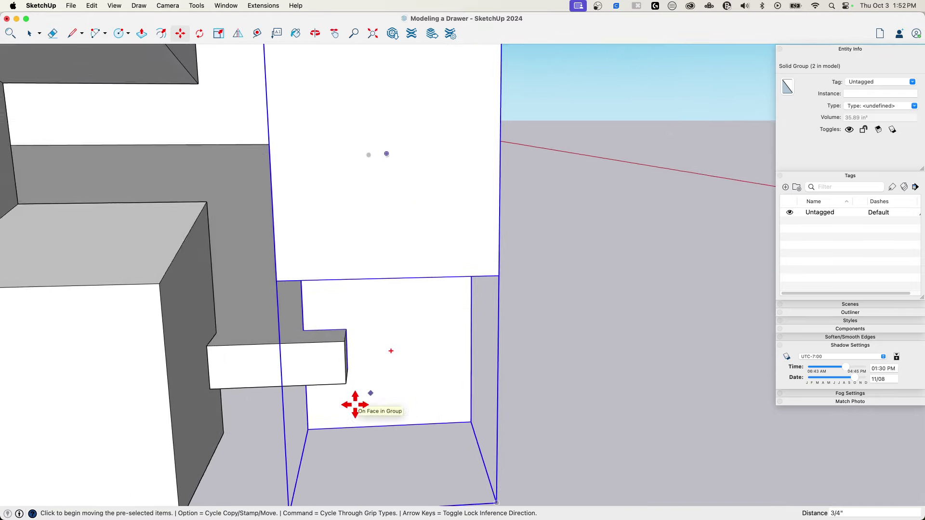
key("space")
Open the adjoining short board's group and move its dovetailed end outward to mate with the mirrored long board
scroll(337, 392, "down", 5)
double_click(314, 351)
scroll(316, 347, "down", 4)
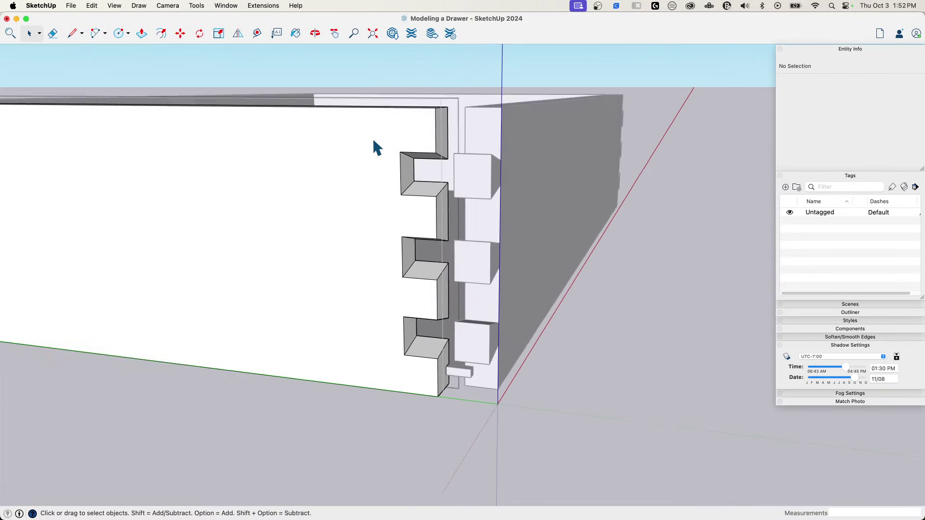
left_click_drag(350, 94, 481, 457)
scroll(451, 412, "up", 3)
key("m")
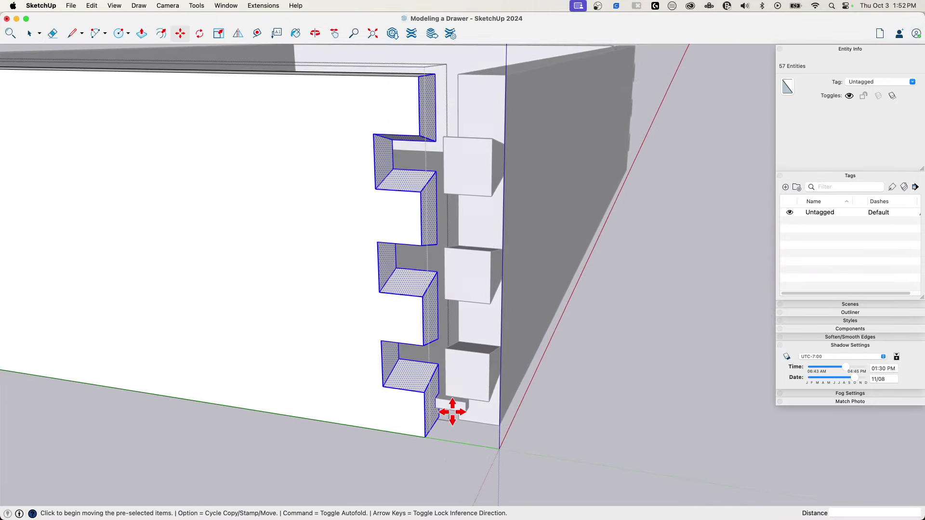
left_click(435, 71)
left_click(501, 76)
key("space")
In the opposite short board's group, move the dovetailed end 3/4 inch outward to mate with the mirrored board, and close the group
scroll(520, 90, "down", 5)
middle_click_drag(520, 91, 417, 342)
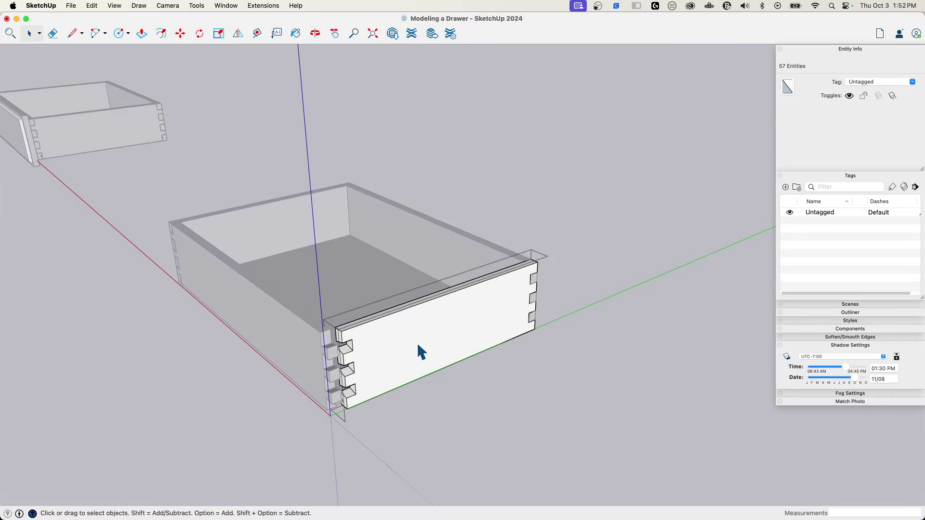
key("shift+super+a")
scroll(342, 219, "up", 3)
left_click_drag(338, 185, 442, 413)
scroll(394, 272, "up", 6)
key("m")
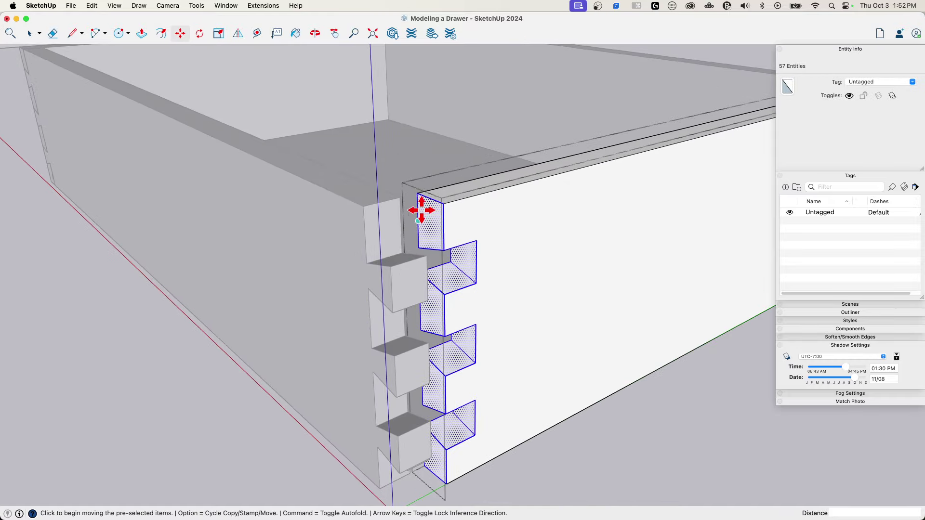
left_click(419, 192)
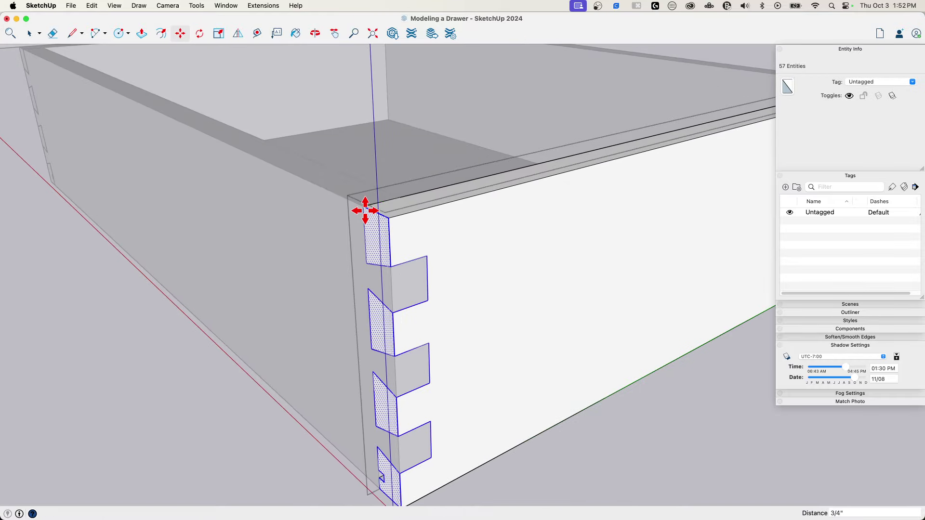
left_click(363, 209)
scroll(517, 398, "down", 1)
key("space")
scroll(554, 449, "down", 10)
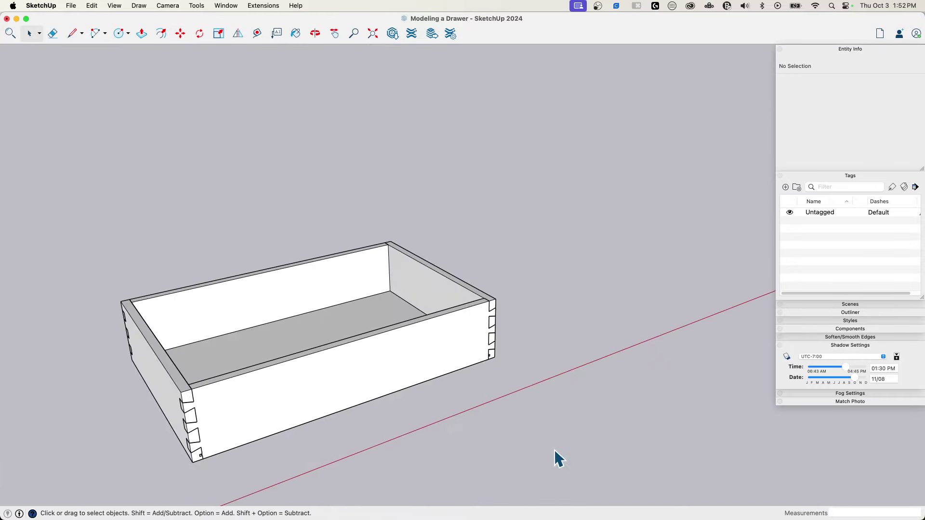
left_click(554, 449)
key("super+3")
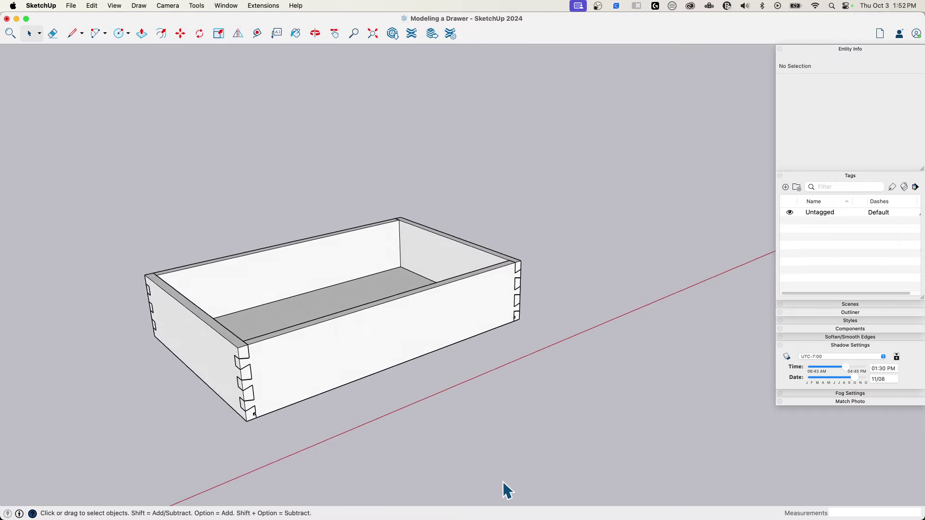
Draw a rectangle from its center at the midpoint of the long board's outer face, smaller than the face
middle_click_drag(409, 336, 76, 354)
scroll(76, 354, "down", 5)
middle_click_drag(231, 299, 173, 340)
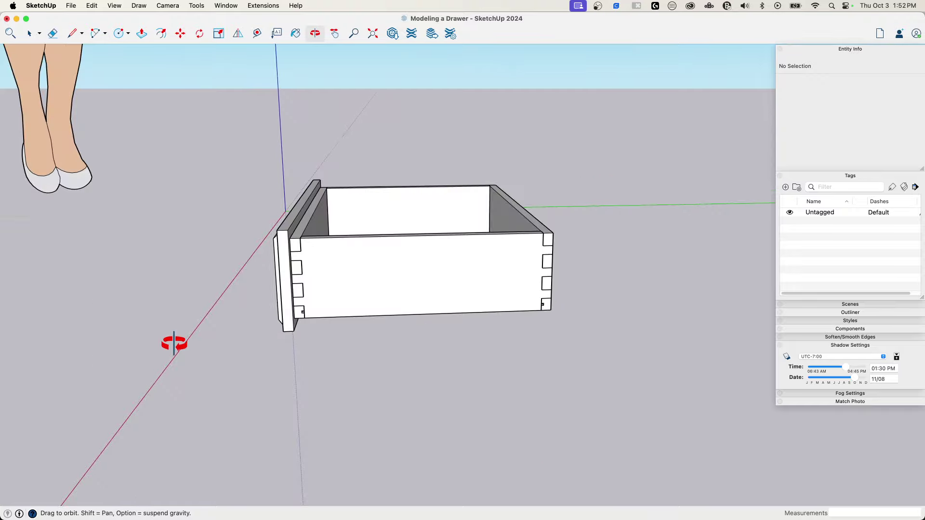
middle_click_drag(233, 293, 460, 322)
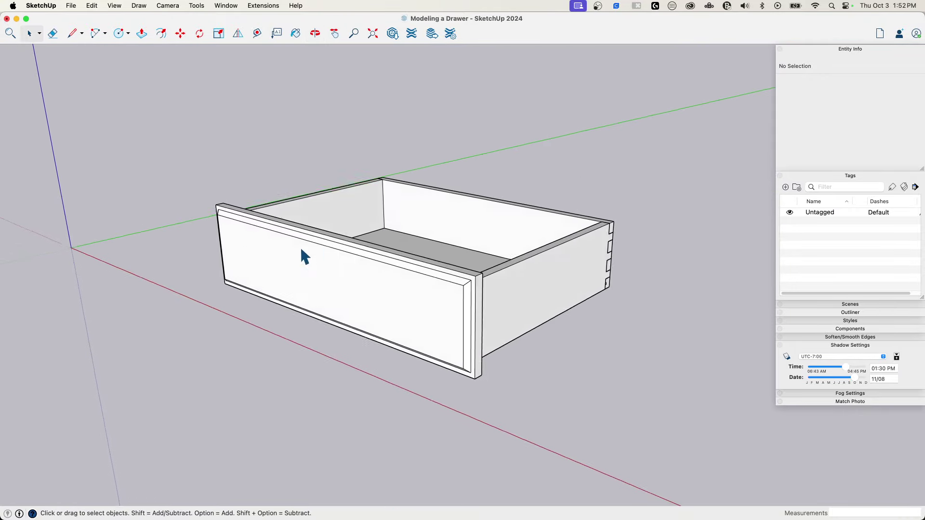
scroll(286, 286, "down", 4)
middle_click_drag(751, 338, 391, 283, "shift")
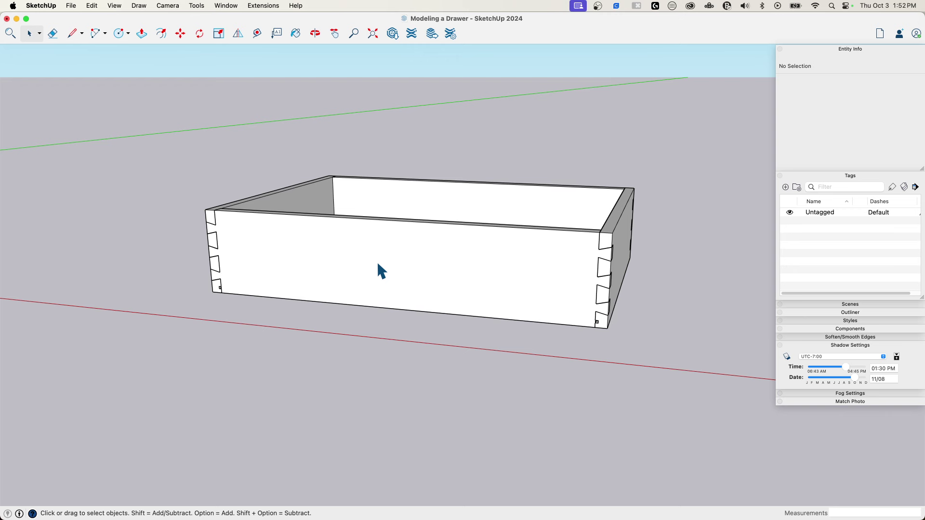
key("r")
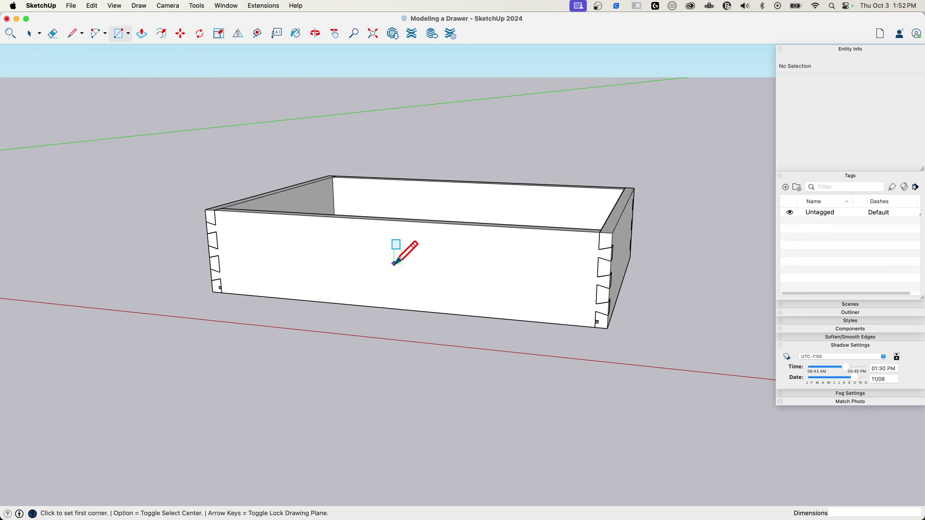
key("alt")
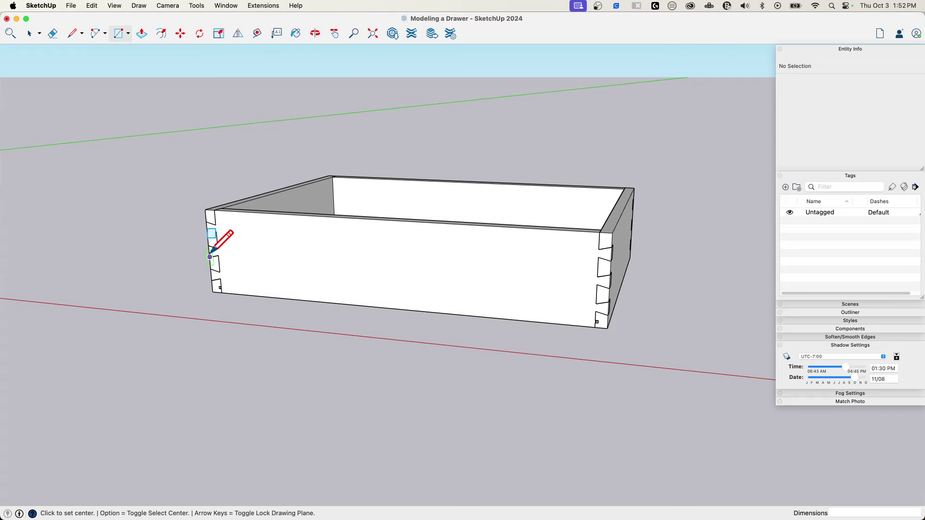
scroll(211, 252, "up", 3)
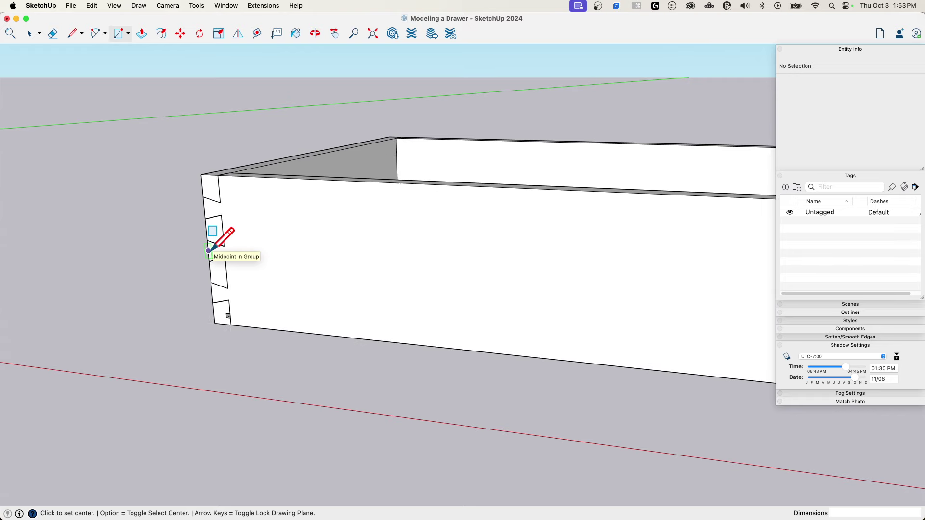
scroll(221, 240, "down", 5)
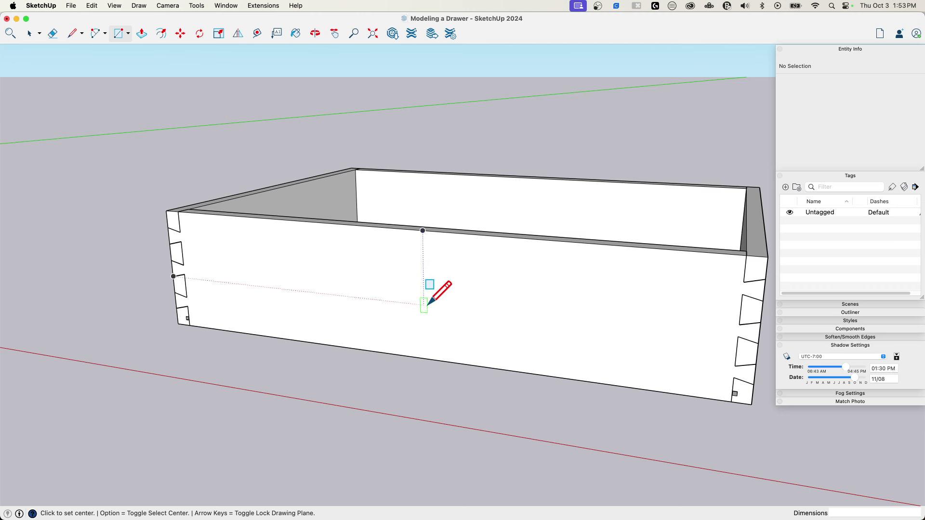
left_click(425, 304)
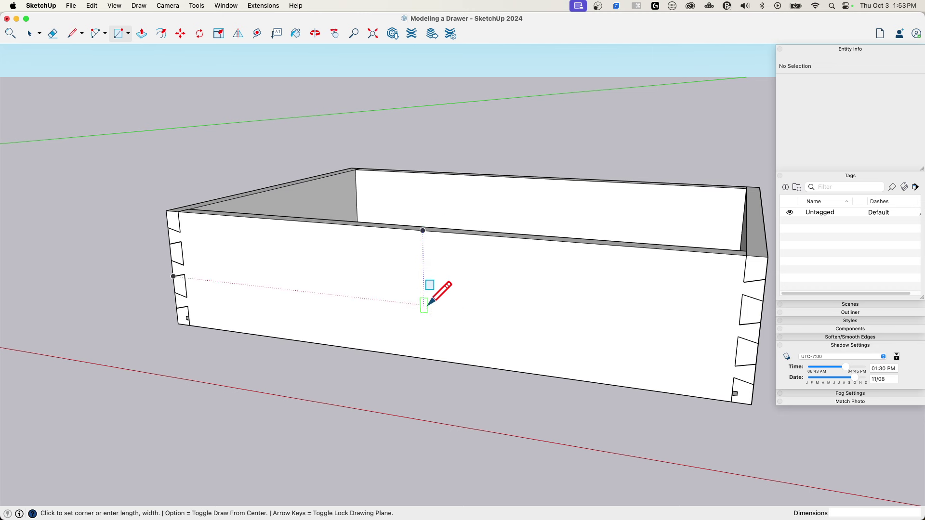
left_click(517, 274)
Extrude the centered rectangle outward from the long board into a thin slab with Push/Pull
key("p")
middle_click_drag(424, 288, 475, 310)
left_click(427, 338)
left_click(422, 340)
Push/Pull the slab's top, bottom and both ends until they are flush with the edges of the drawer's long side
left_click(492, 284)
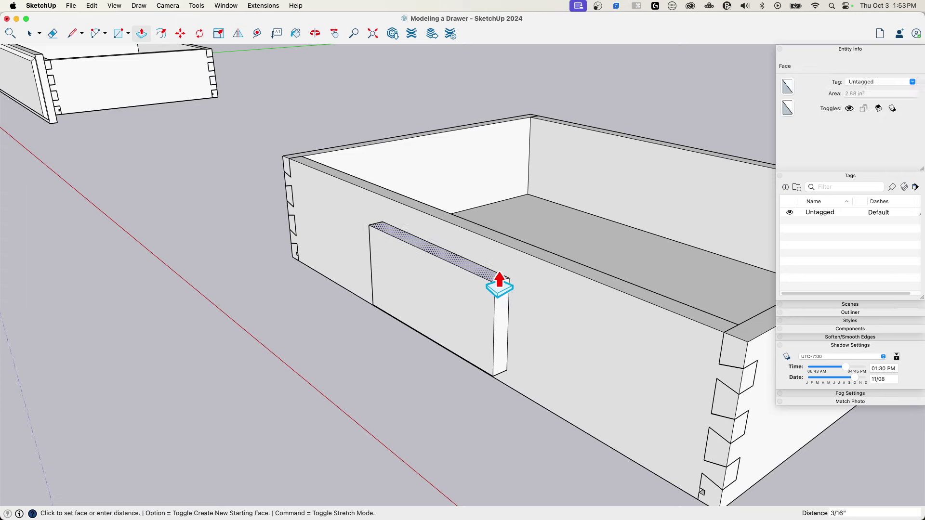
left_click(520, 262)
left_click(497, 288)
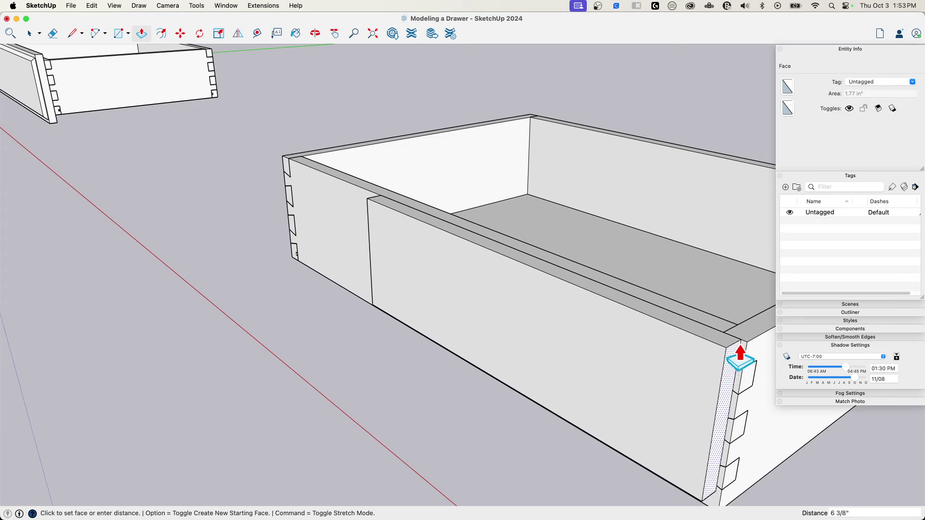
left_click(737, 356)
middle_click_drag(738, 356, 539, 343)
left_click(601, 430)
left_click(606, 434)
left_click(525, 346)
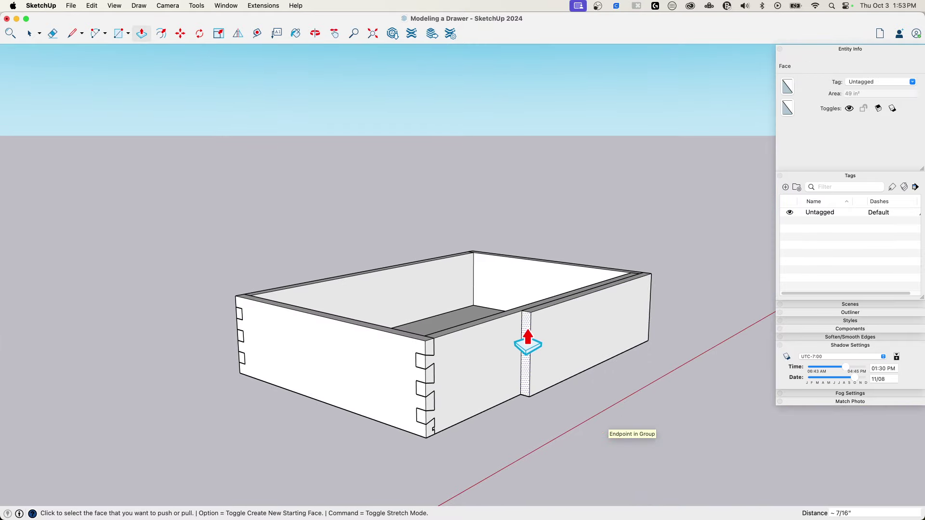
left_click(411, 357)
Extend each of the front panel's four edges 1/2 inch beyond the drawer box with Push/Pull
middle_click_drag(411, 356, 510, 419)
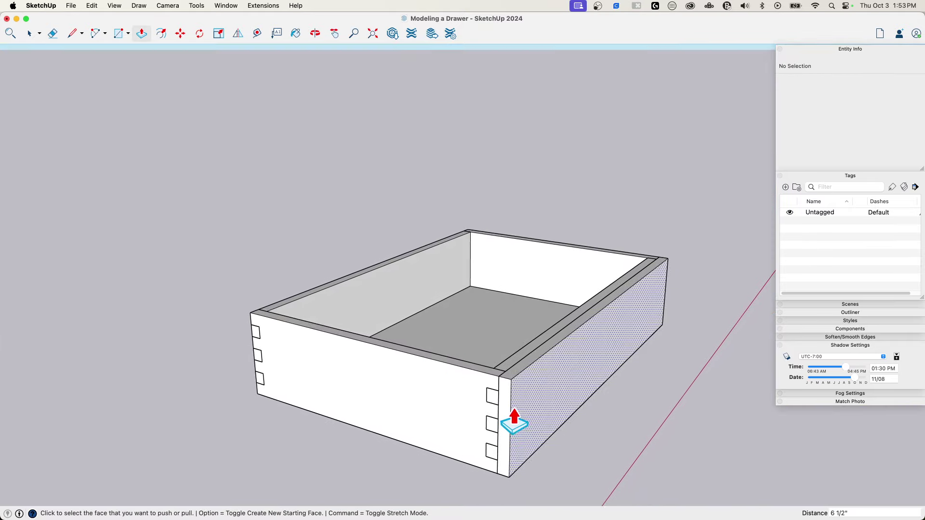
left_click(502, 434)
left_click(495, 426)
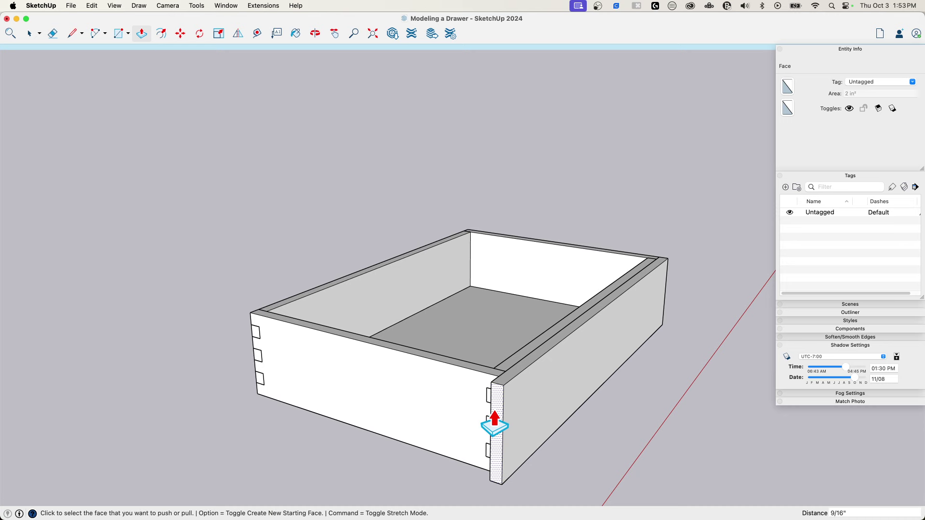
type("1/2")
key("Return")
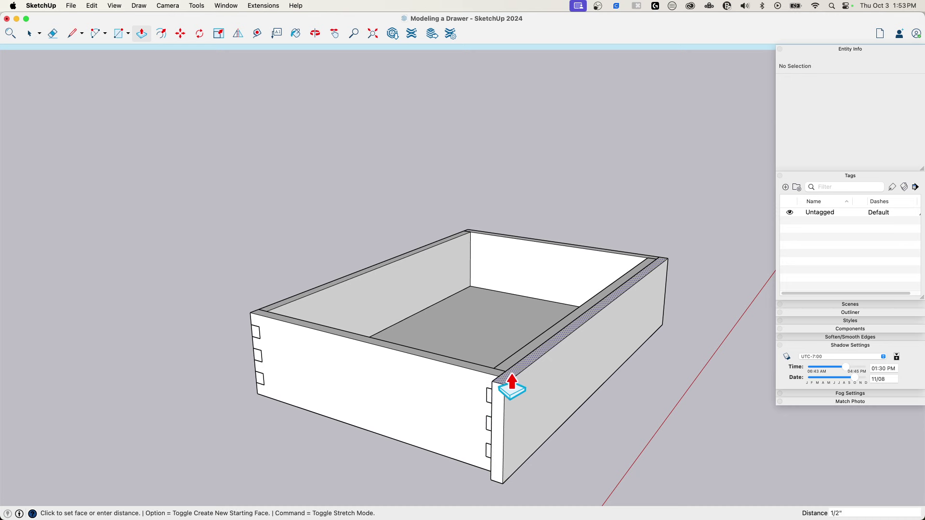
double_click(510, 378)
middle_click_drag(510, 378, 488, 387)
mouse_move(478, 356)
middle_mouse_down()
mouse_move(643, 357)
mouse_move(630, 366)
mouse_move(262, 326)
mouse_move(458, 392)
mouse_move(471, 366)
middle_mouse_up()
Offset the panel's front face outline inward by 3/8 inch, and repeat the same offset on the inner face
key("f")
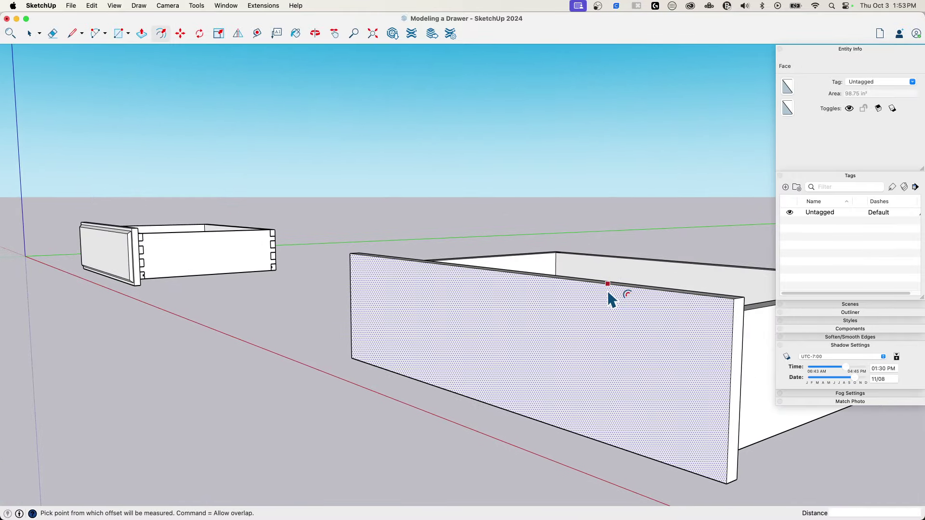
left_click(608, 295)
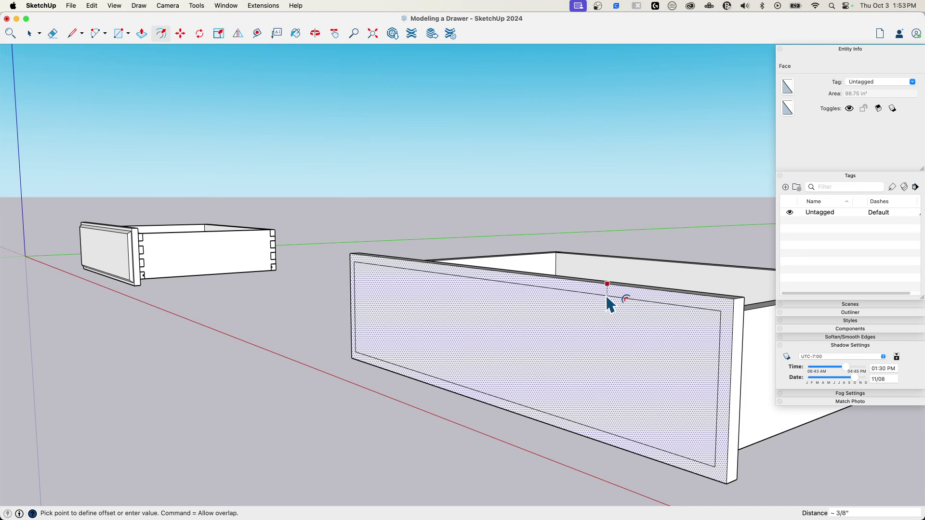
left_click(606, 296)
type("3/8")
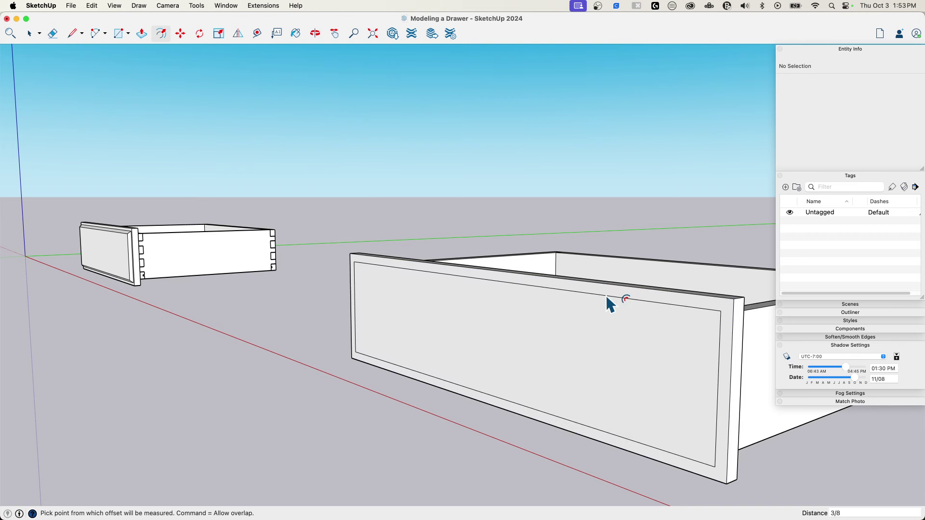
key("Return")
double_click(627, 314)
Select the innermost front face and move it 1/4 inch outward to form a raised panel with beveled borders
key("space")
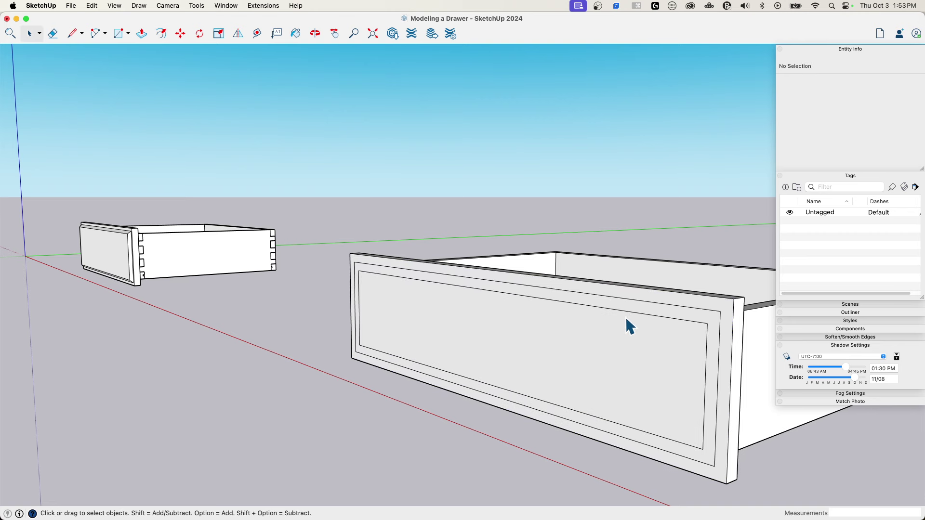
left_click(620, 331)
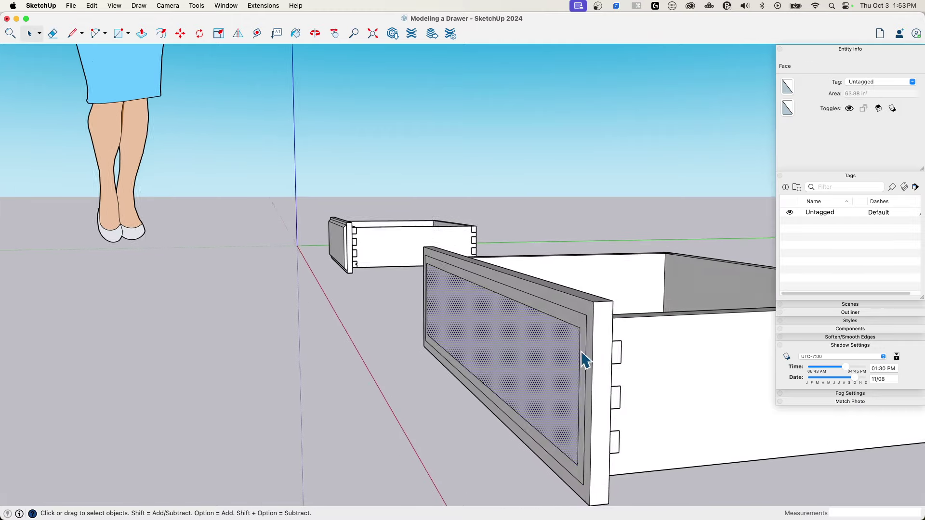
key("m")
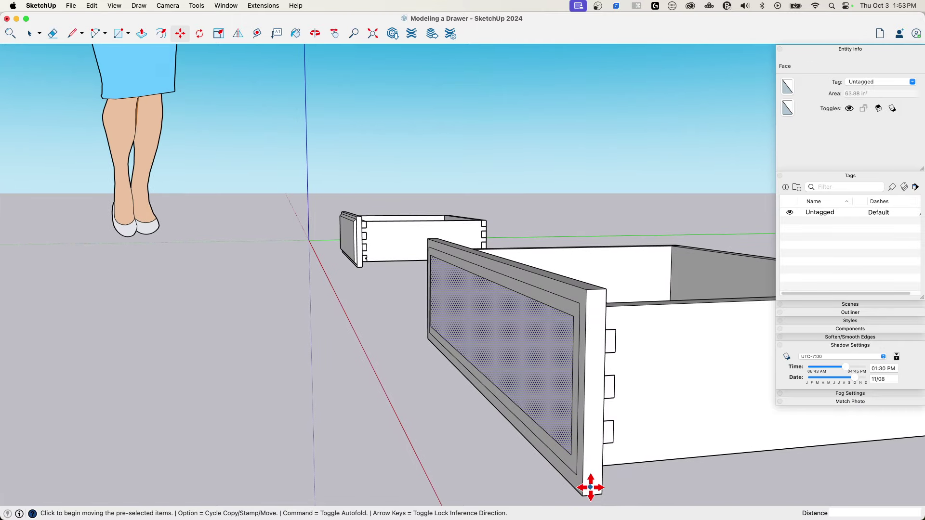
left_click(602, 494)
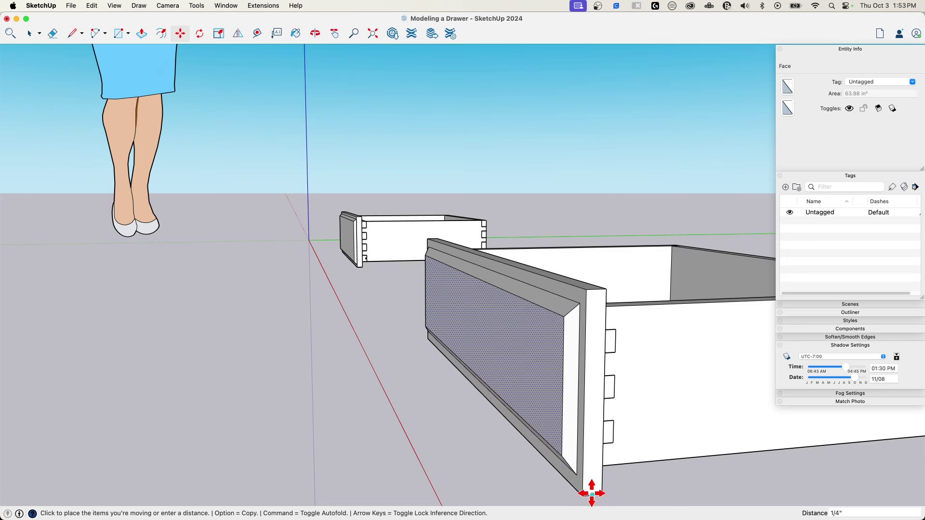
left_click(591, 494)
key("space")
left_click(380, 364)
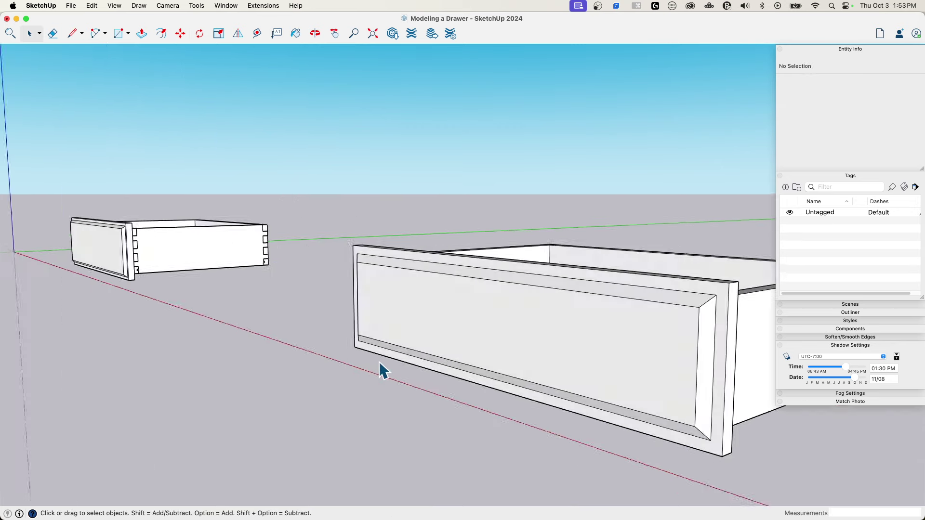
middle_click_drag(379, 361, 623, 388)
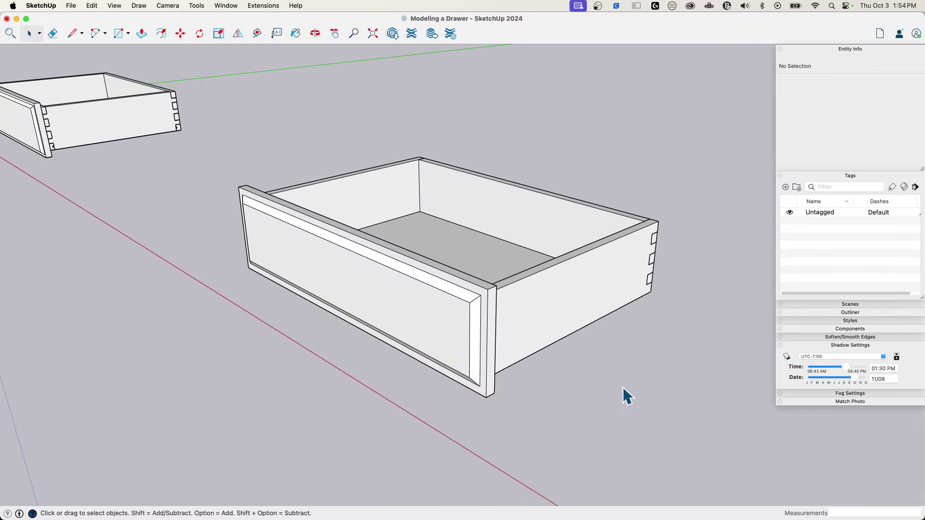